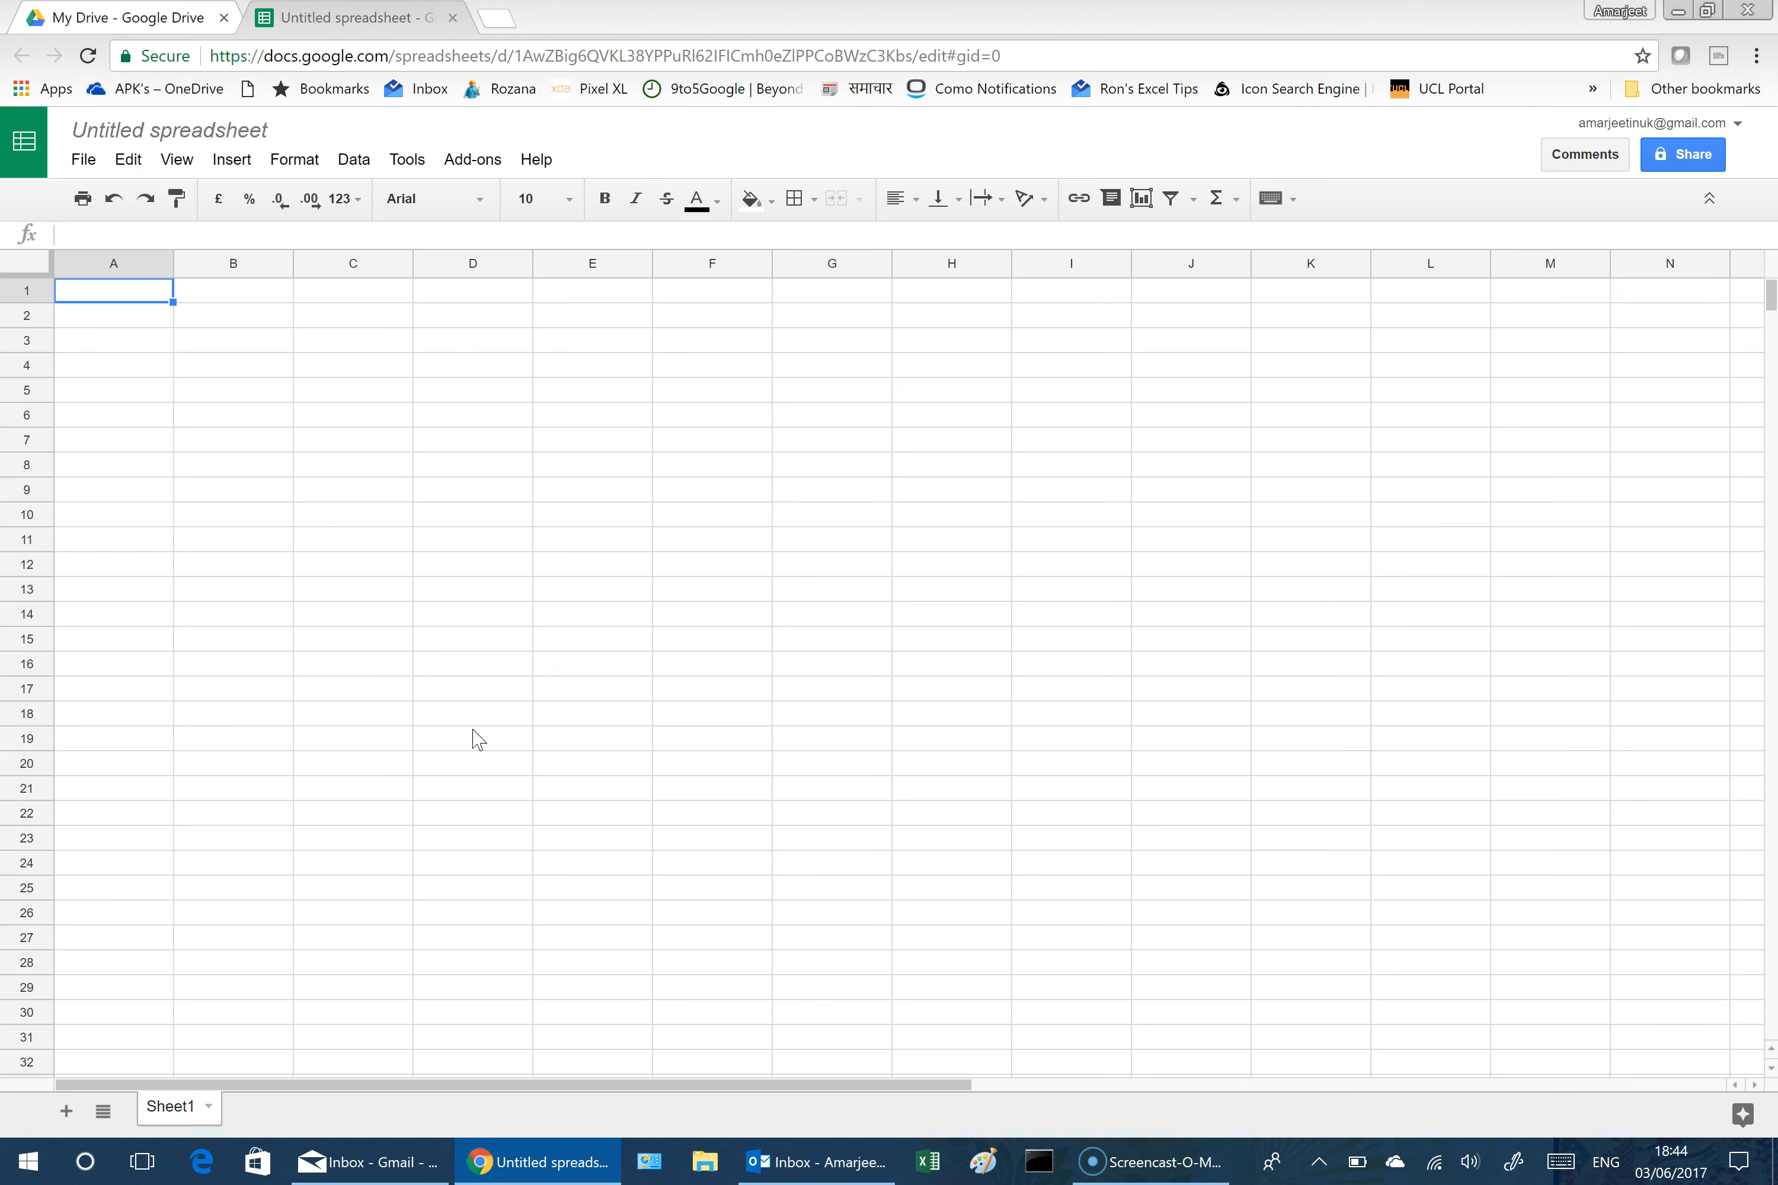
Step: Enter the column headers Month in A1 and Expenses in B1
type("Month")
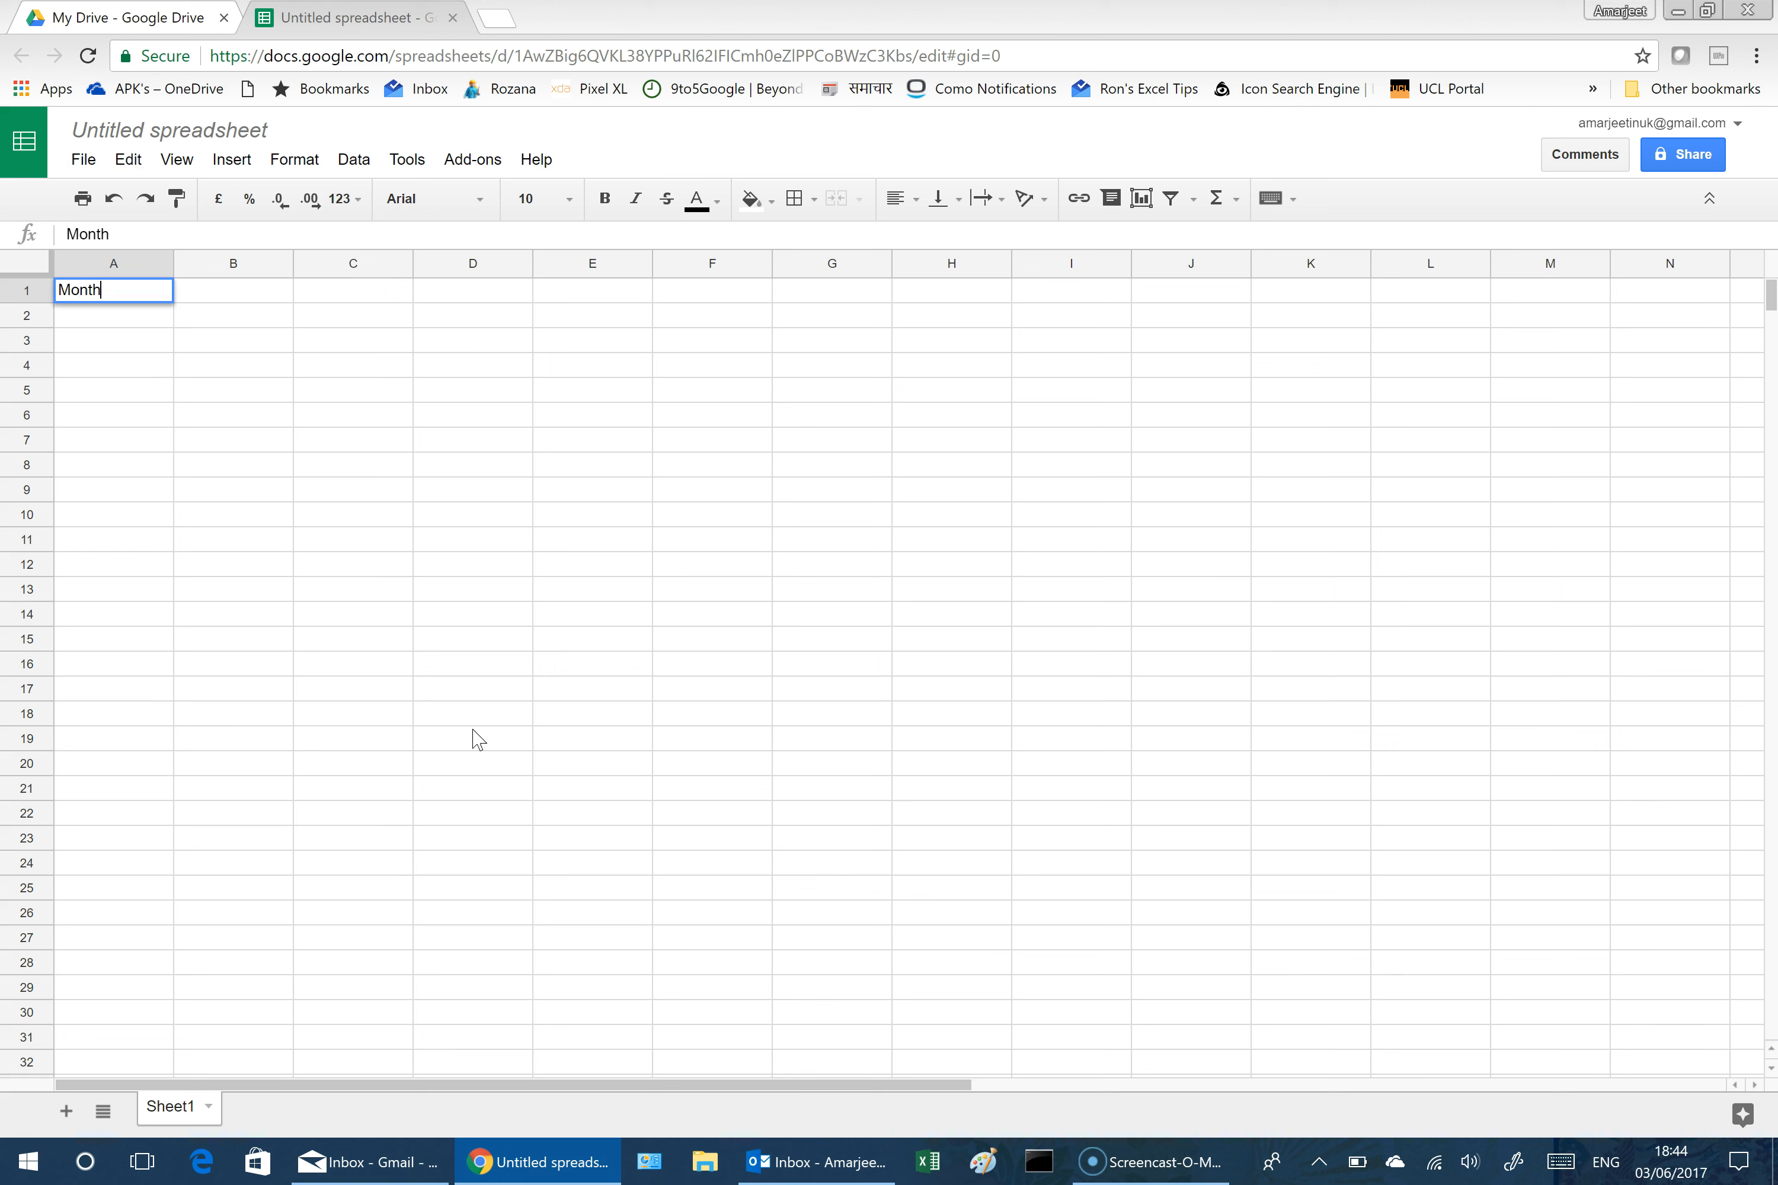
key("Tab")
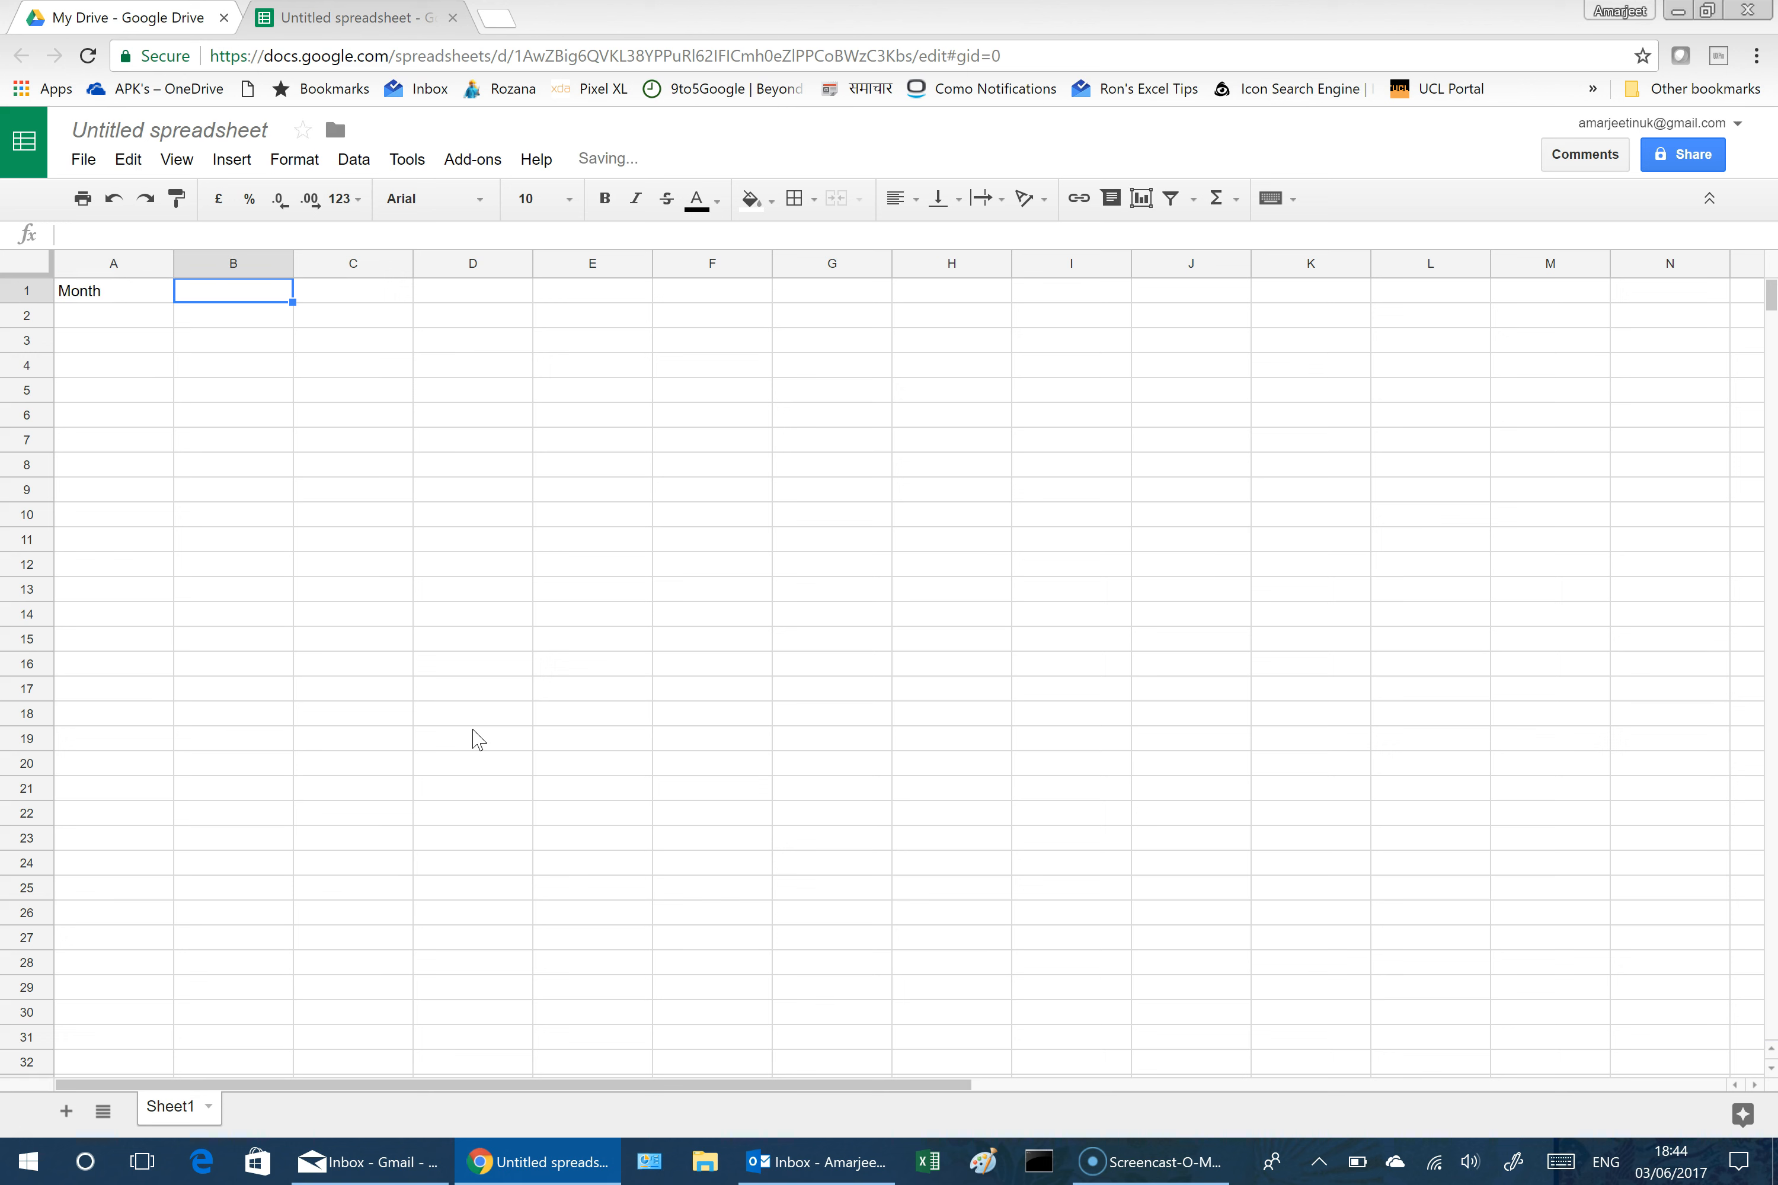
type("Expense")
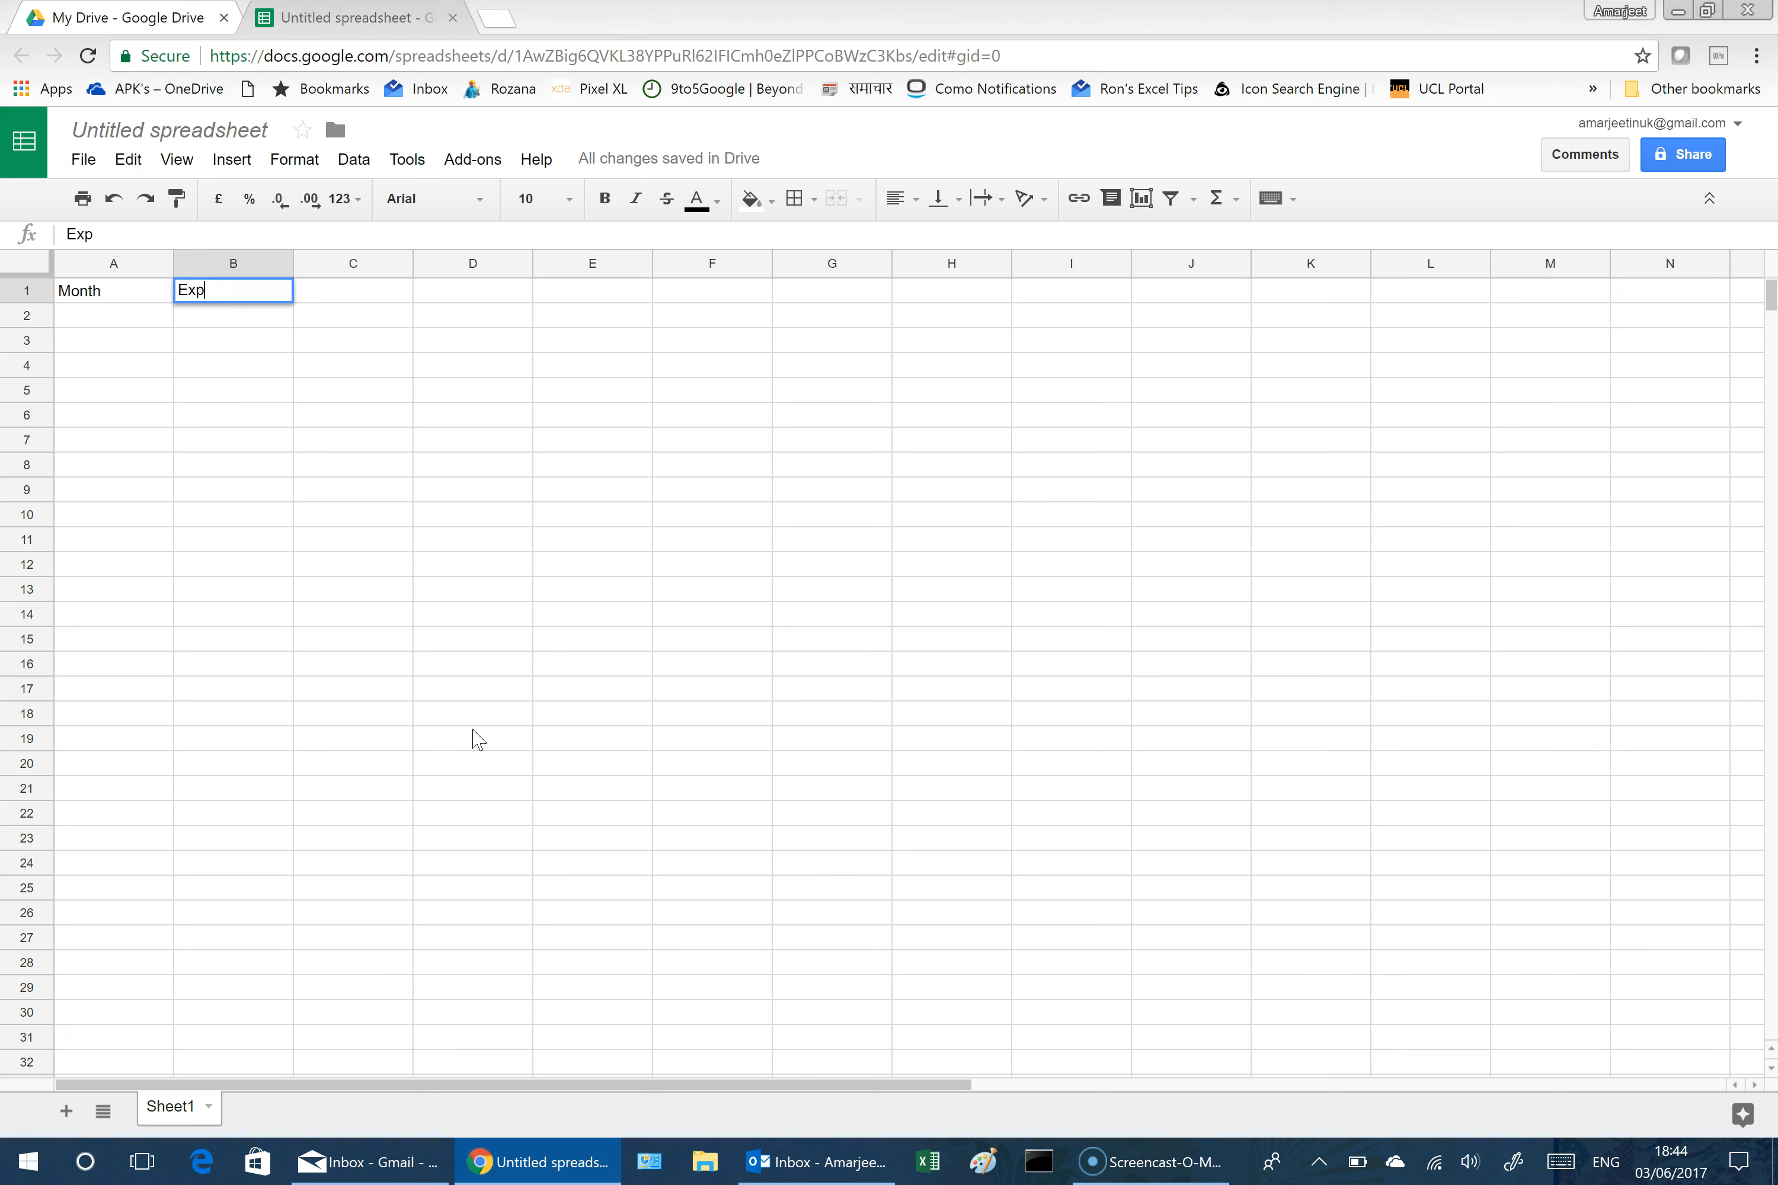
key("BackSpace")
type("es")
key("Return")
Step: Enter the dates 31-1-16 in A2 and 28-2-16 in A3
type("310")
key("BackSpace")
type("-1-16")
key("Return")
type("28-2-16")
key("Return")
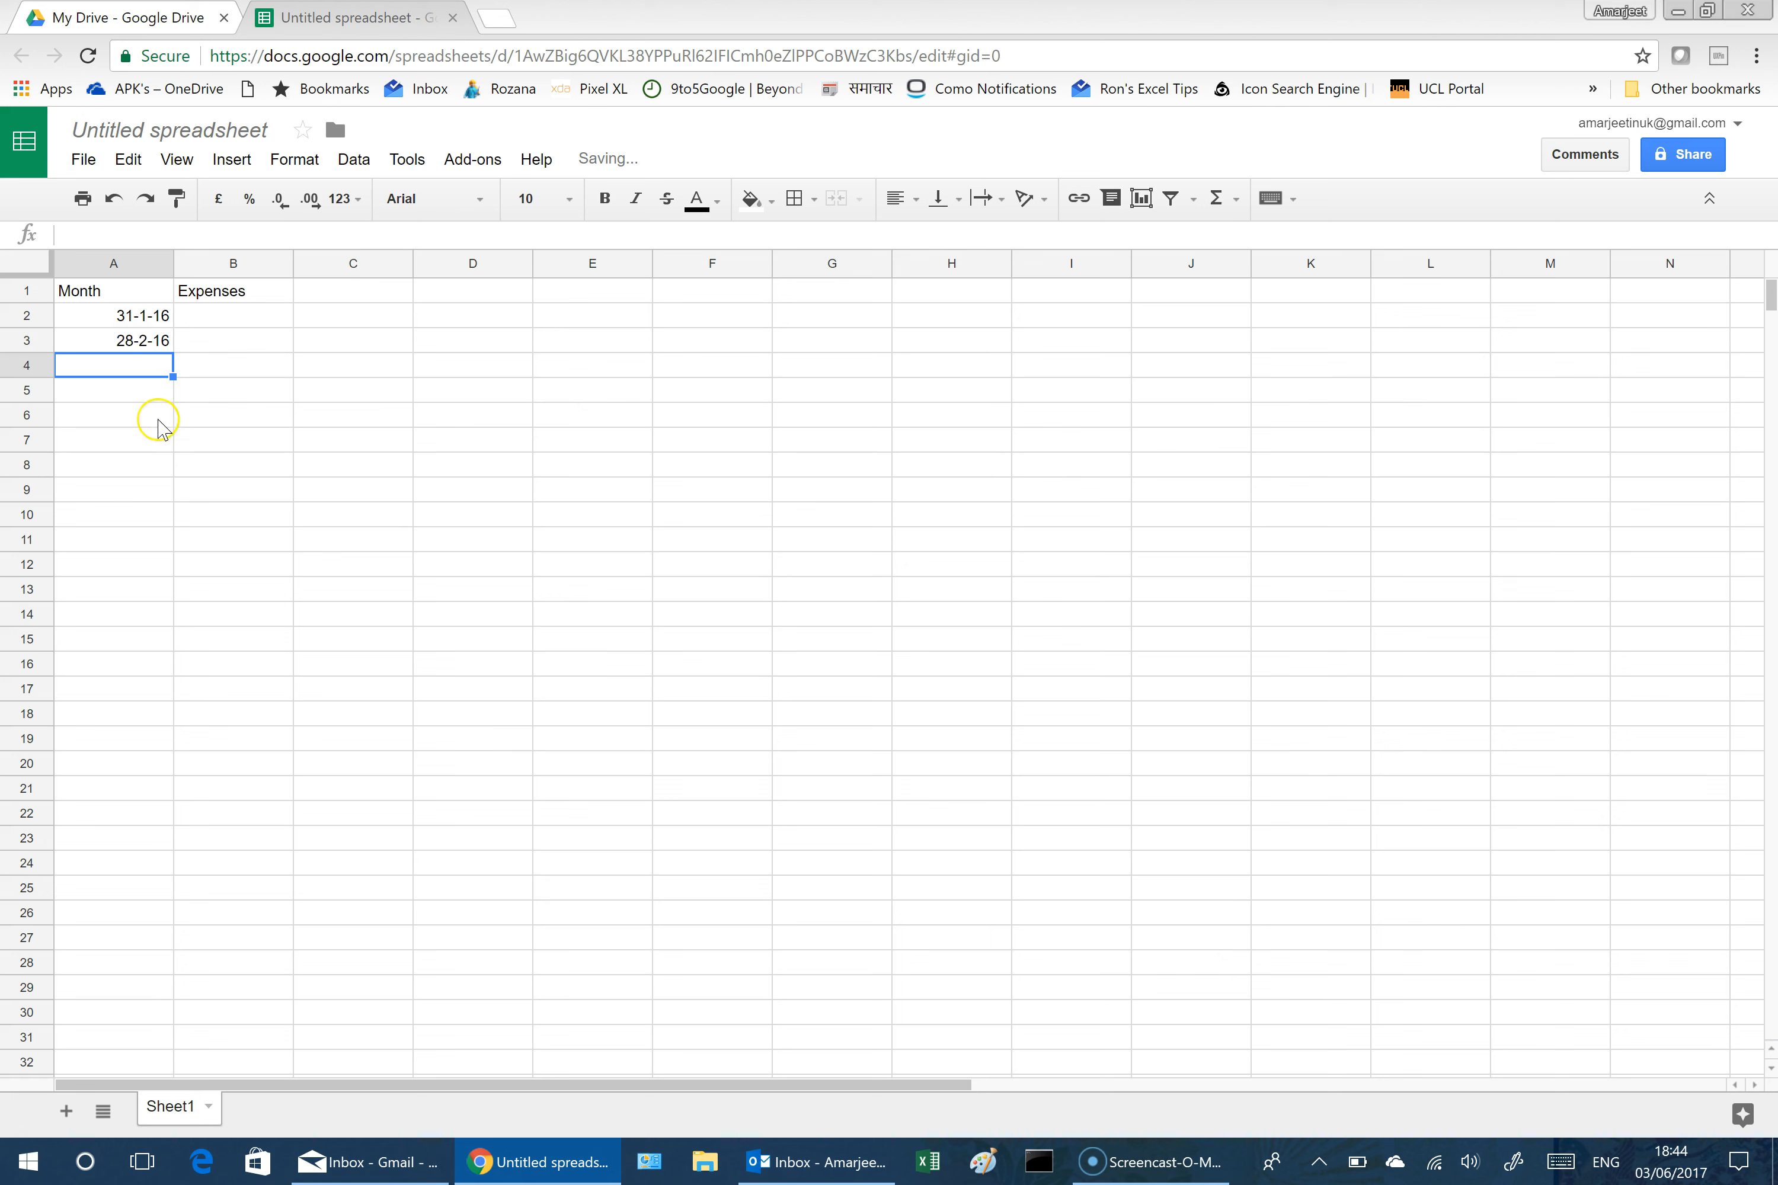
Step: Change the date in A3 to 29-2-16 and extend the month-end dates from A2:A3 down to A13
double_click(134, 339)
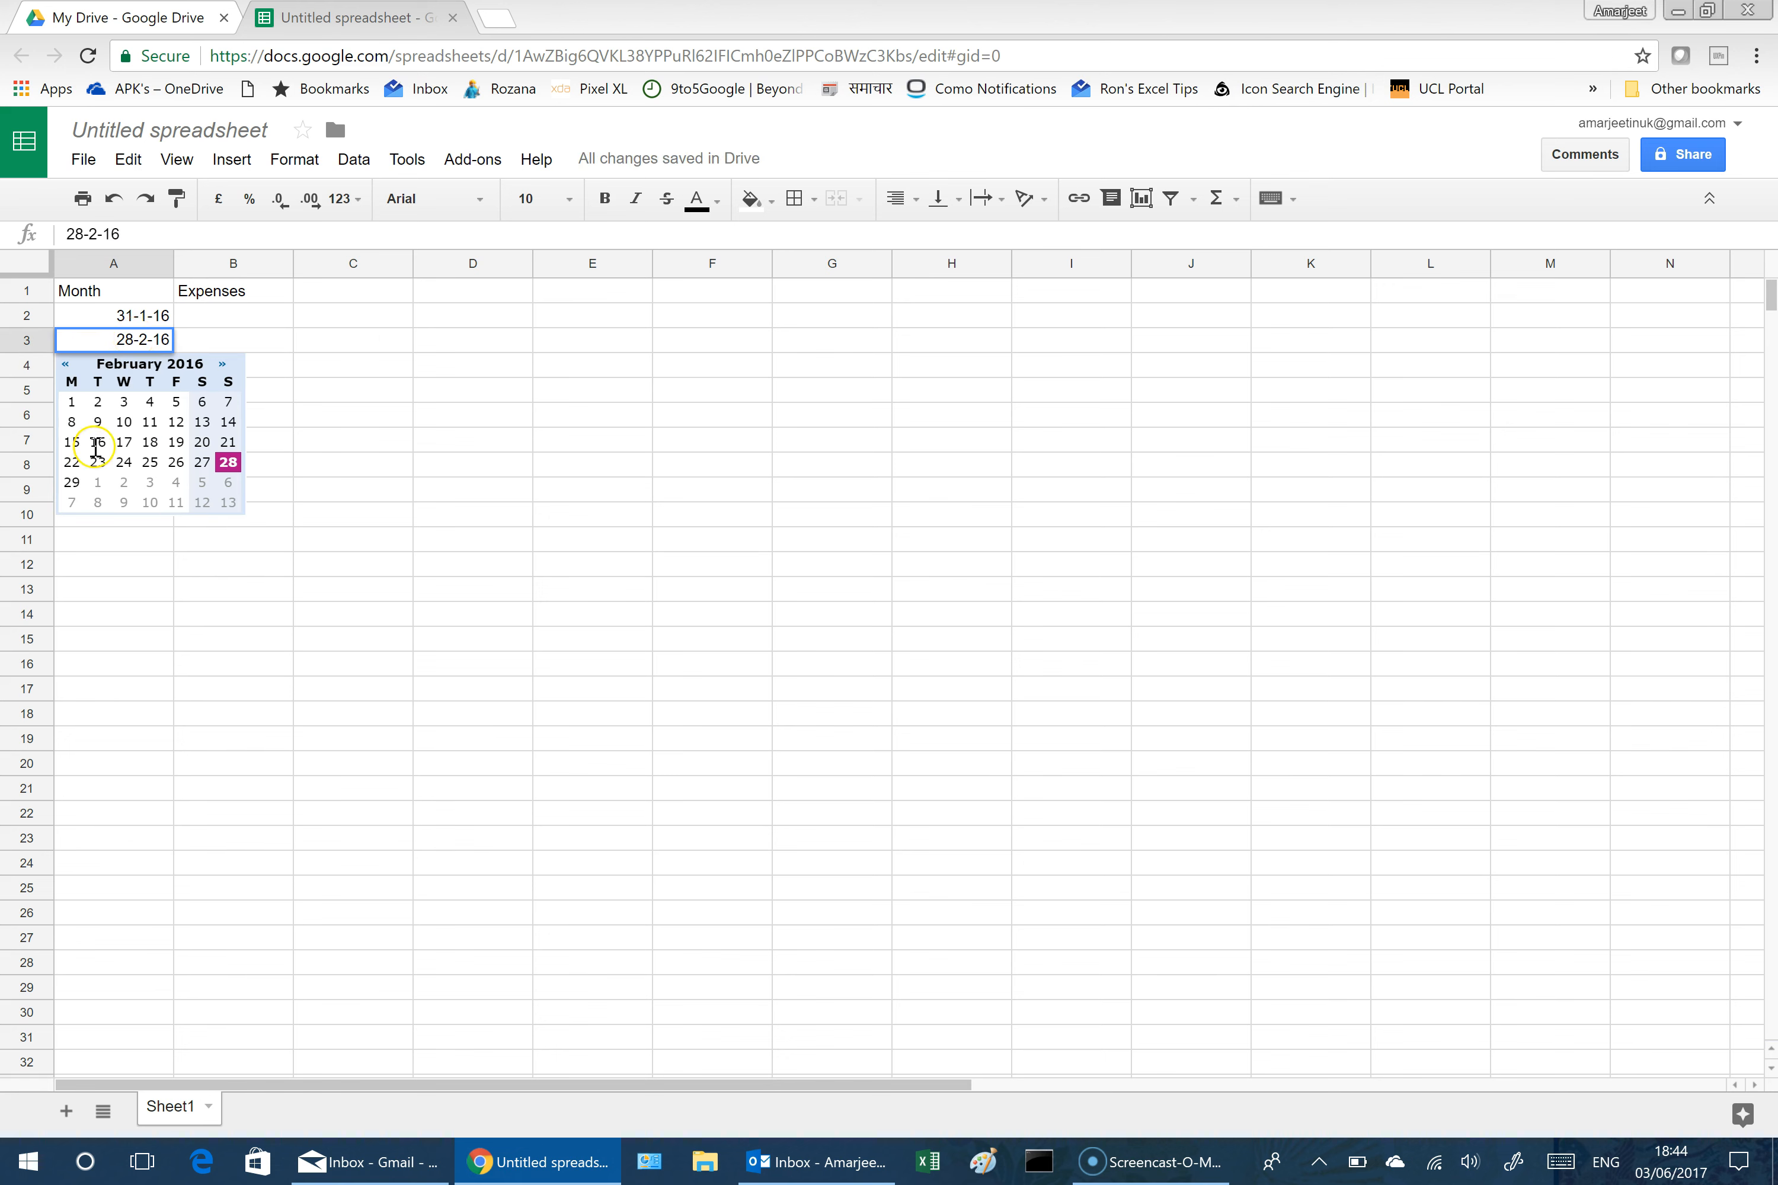
key("BackSpace")
type("9")
key("Return")
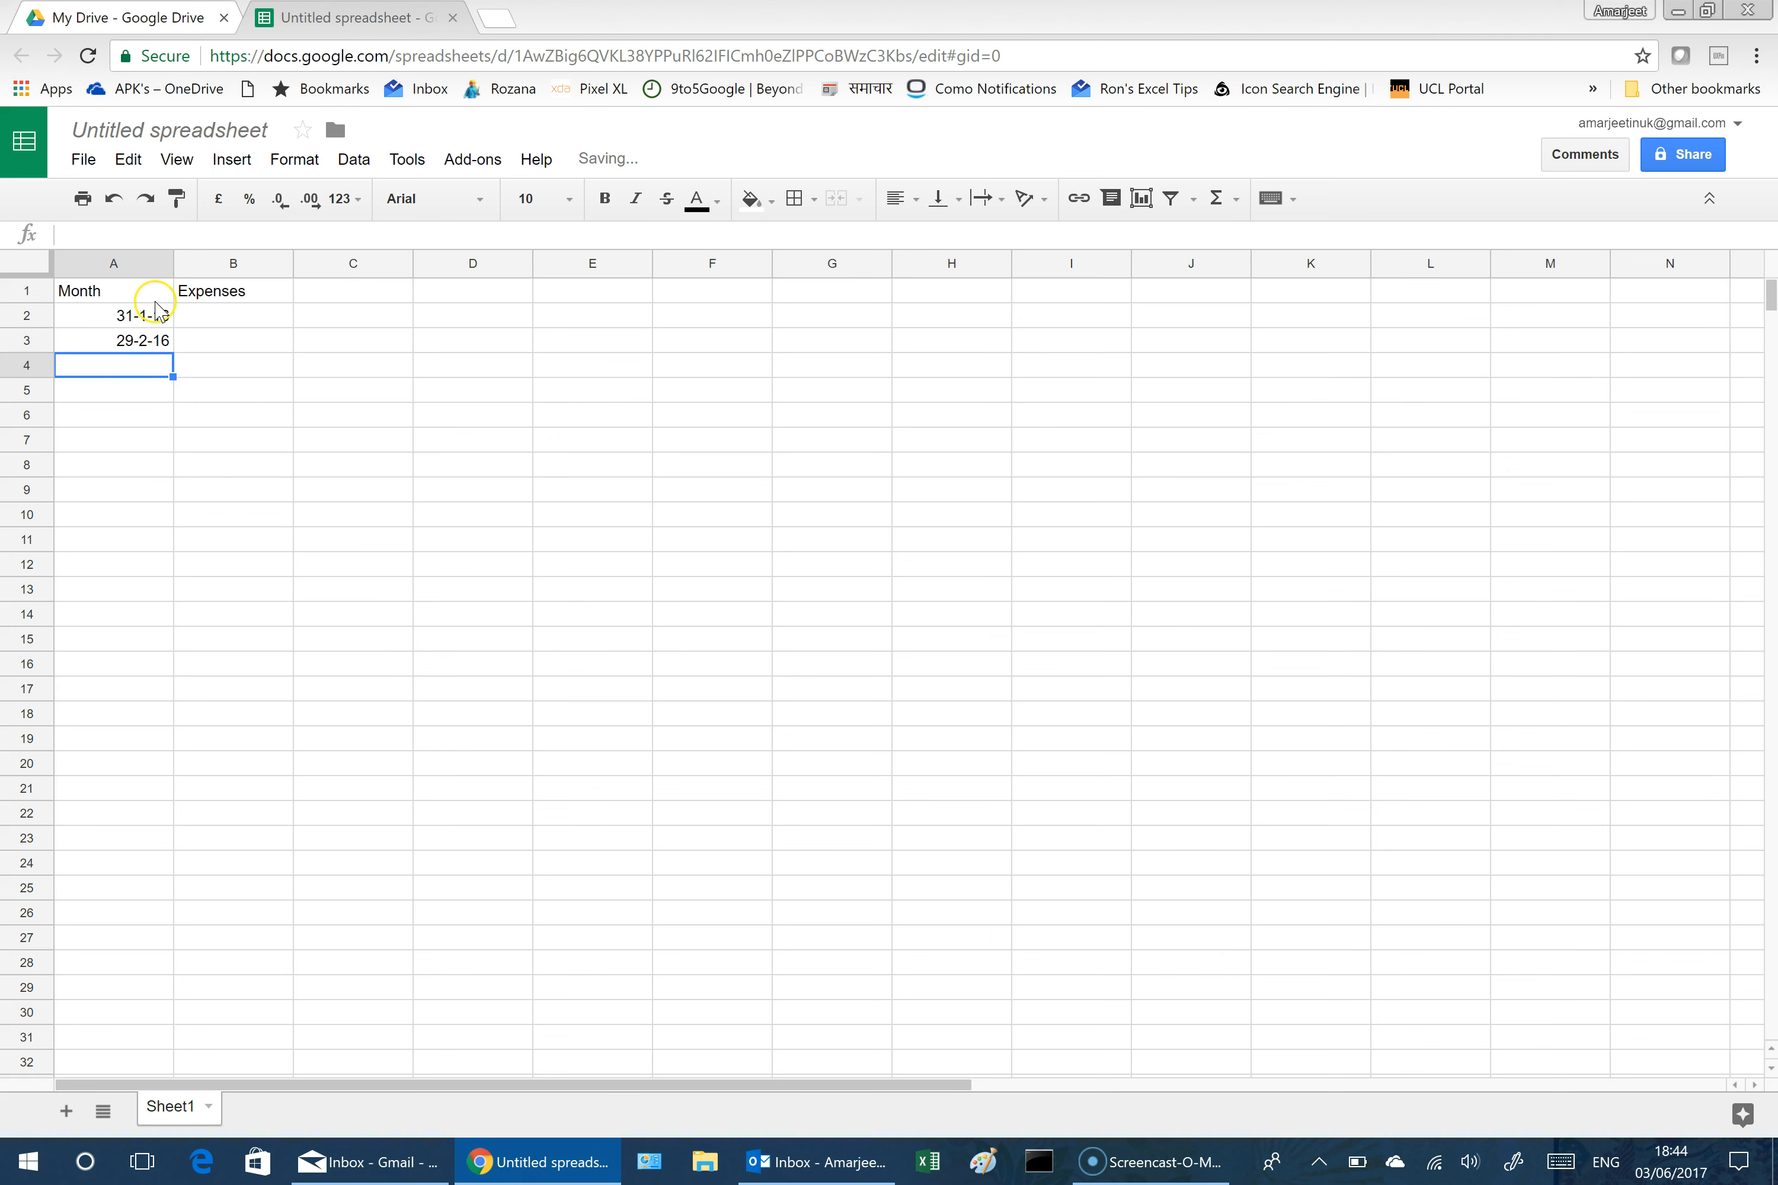
left_click_drag(156, 313, 157, 598)
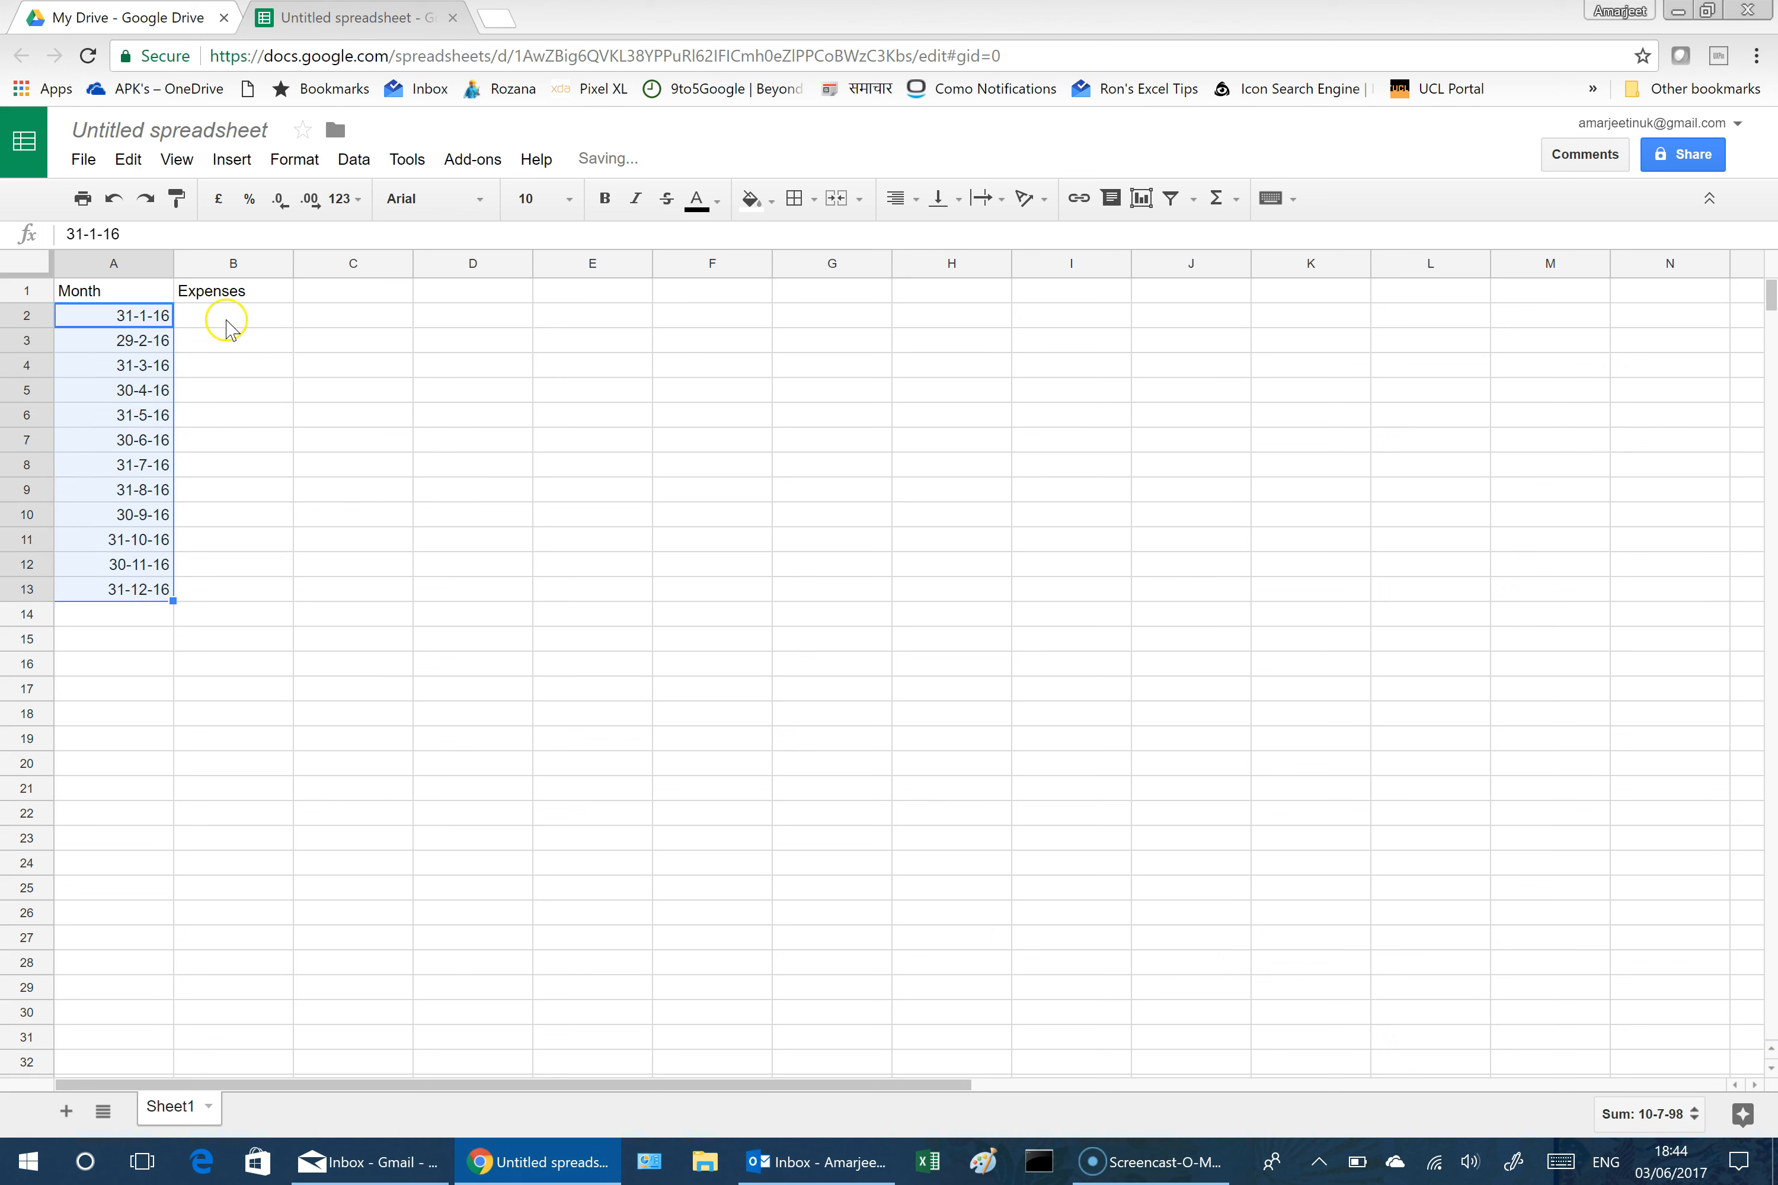
Step: Enter =RANDBETWEEN(1000,9999) in B2 and fill the formula down to B13
left_click(226, 322)
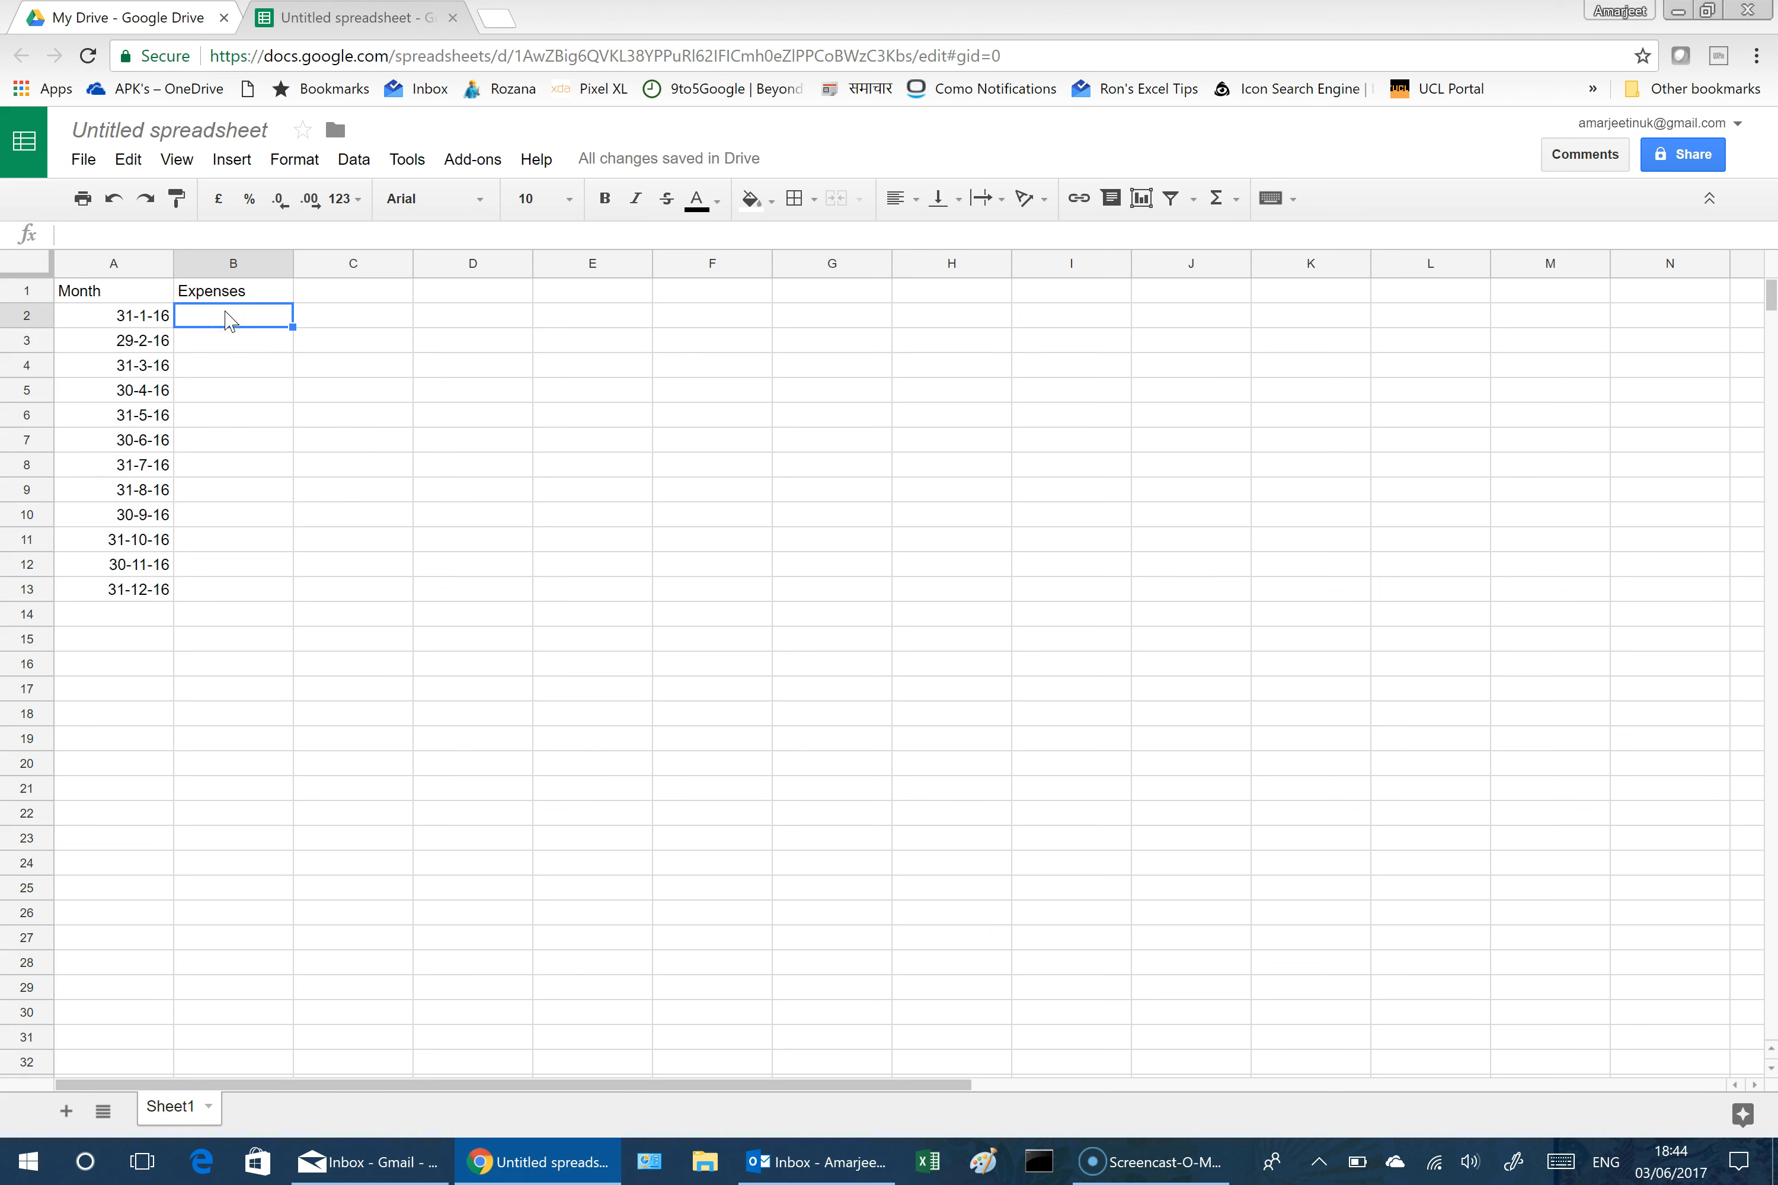
type("=randb")
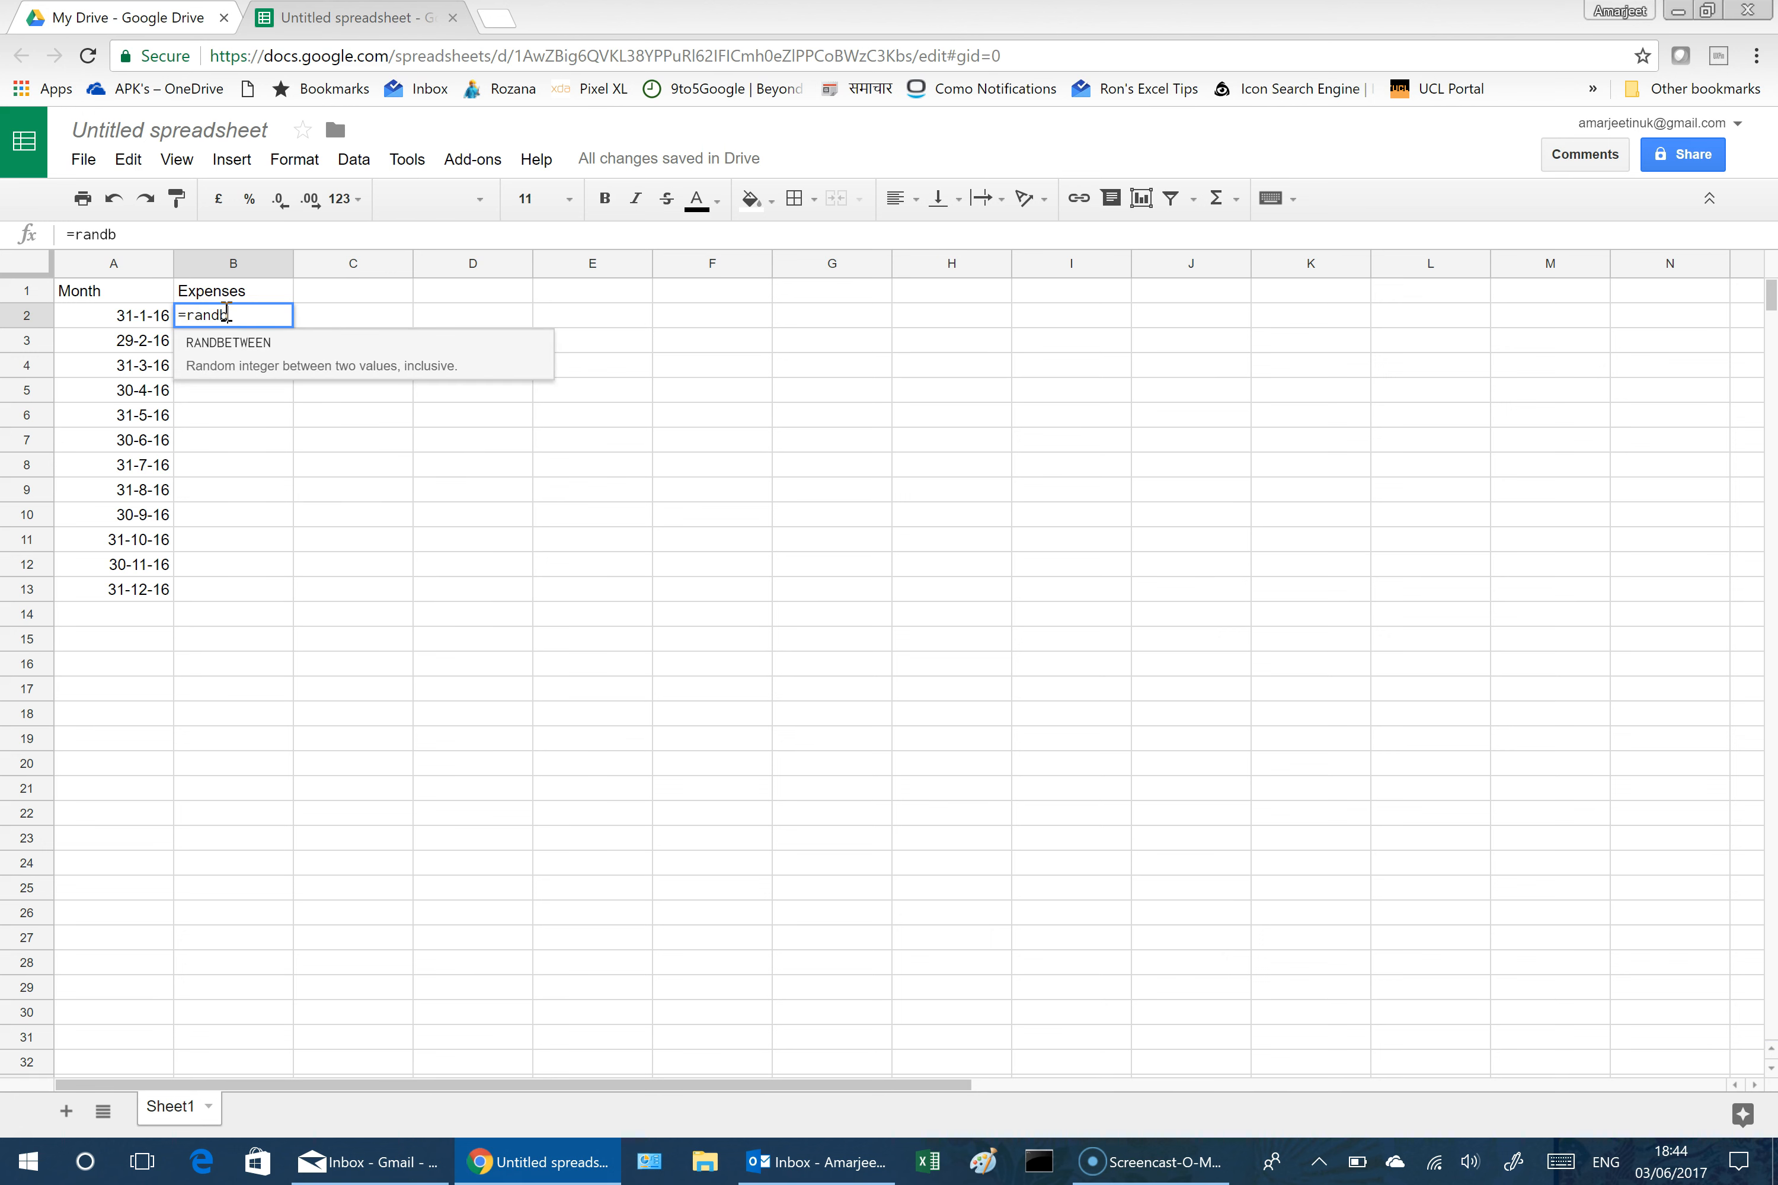
key("Tab")
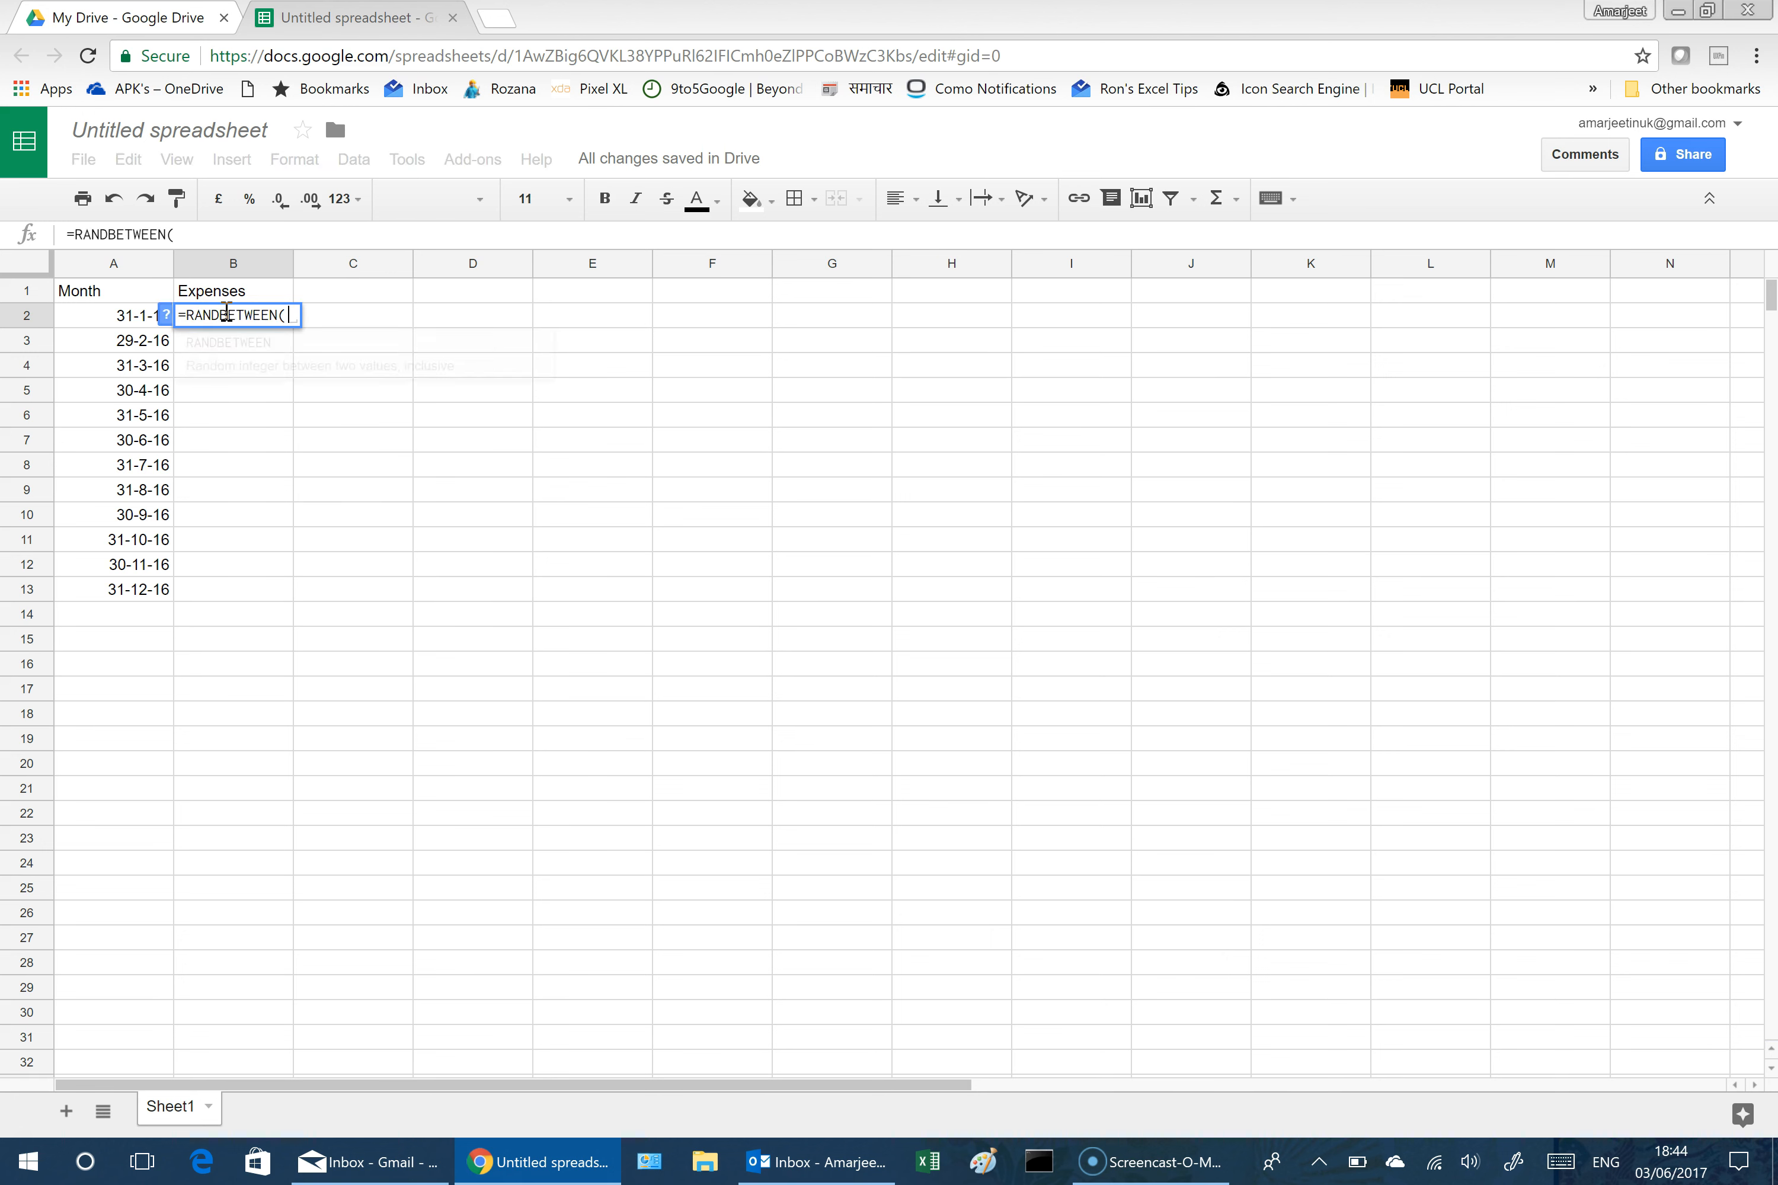
type("100")
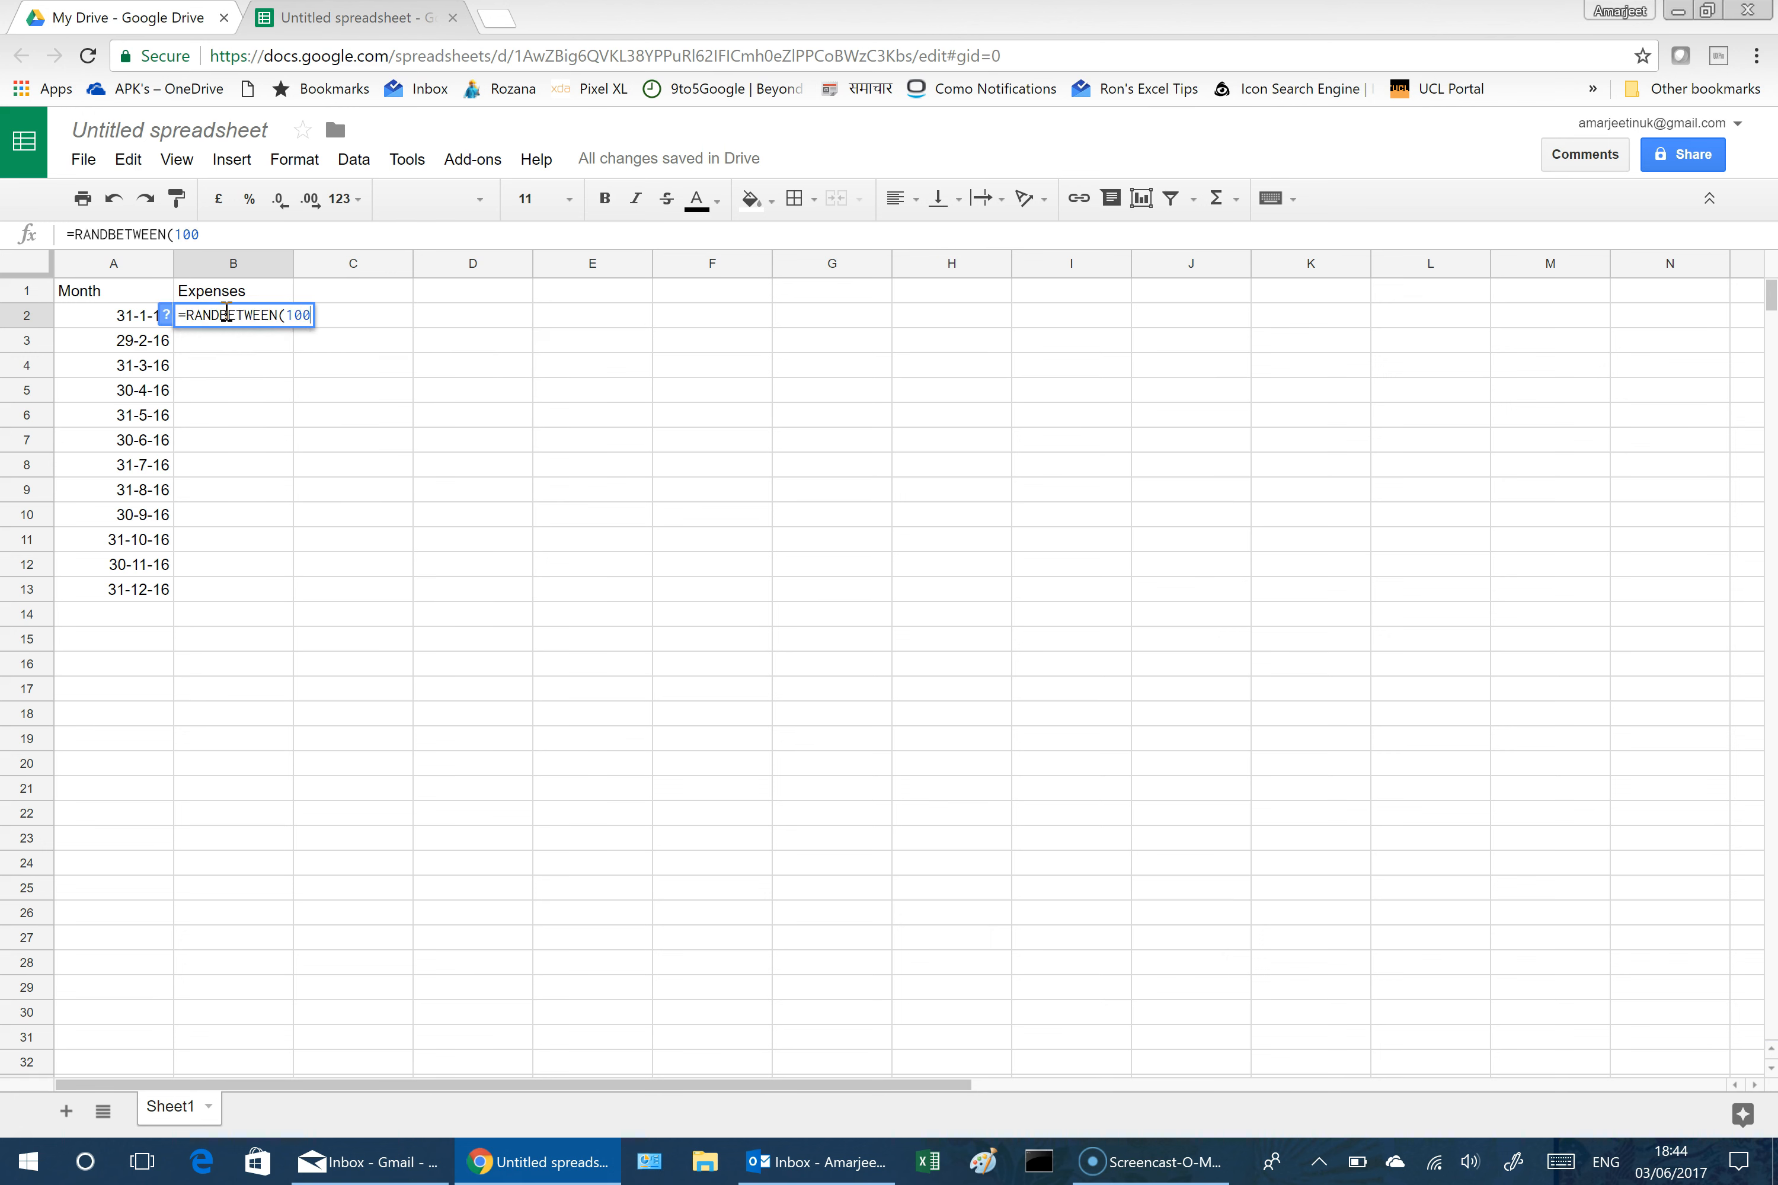
type("0,9999")
key("Return")
left_click(226, 316)
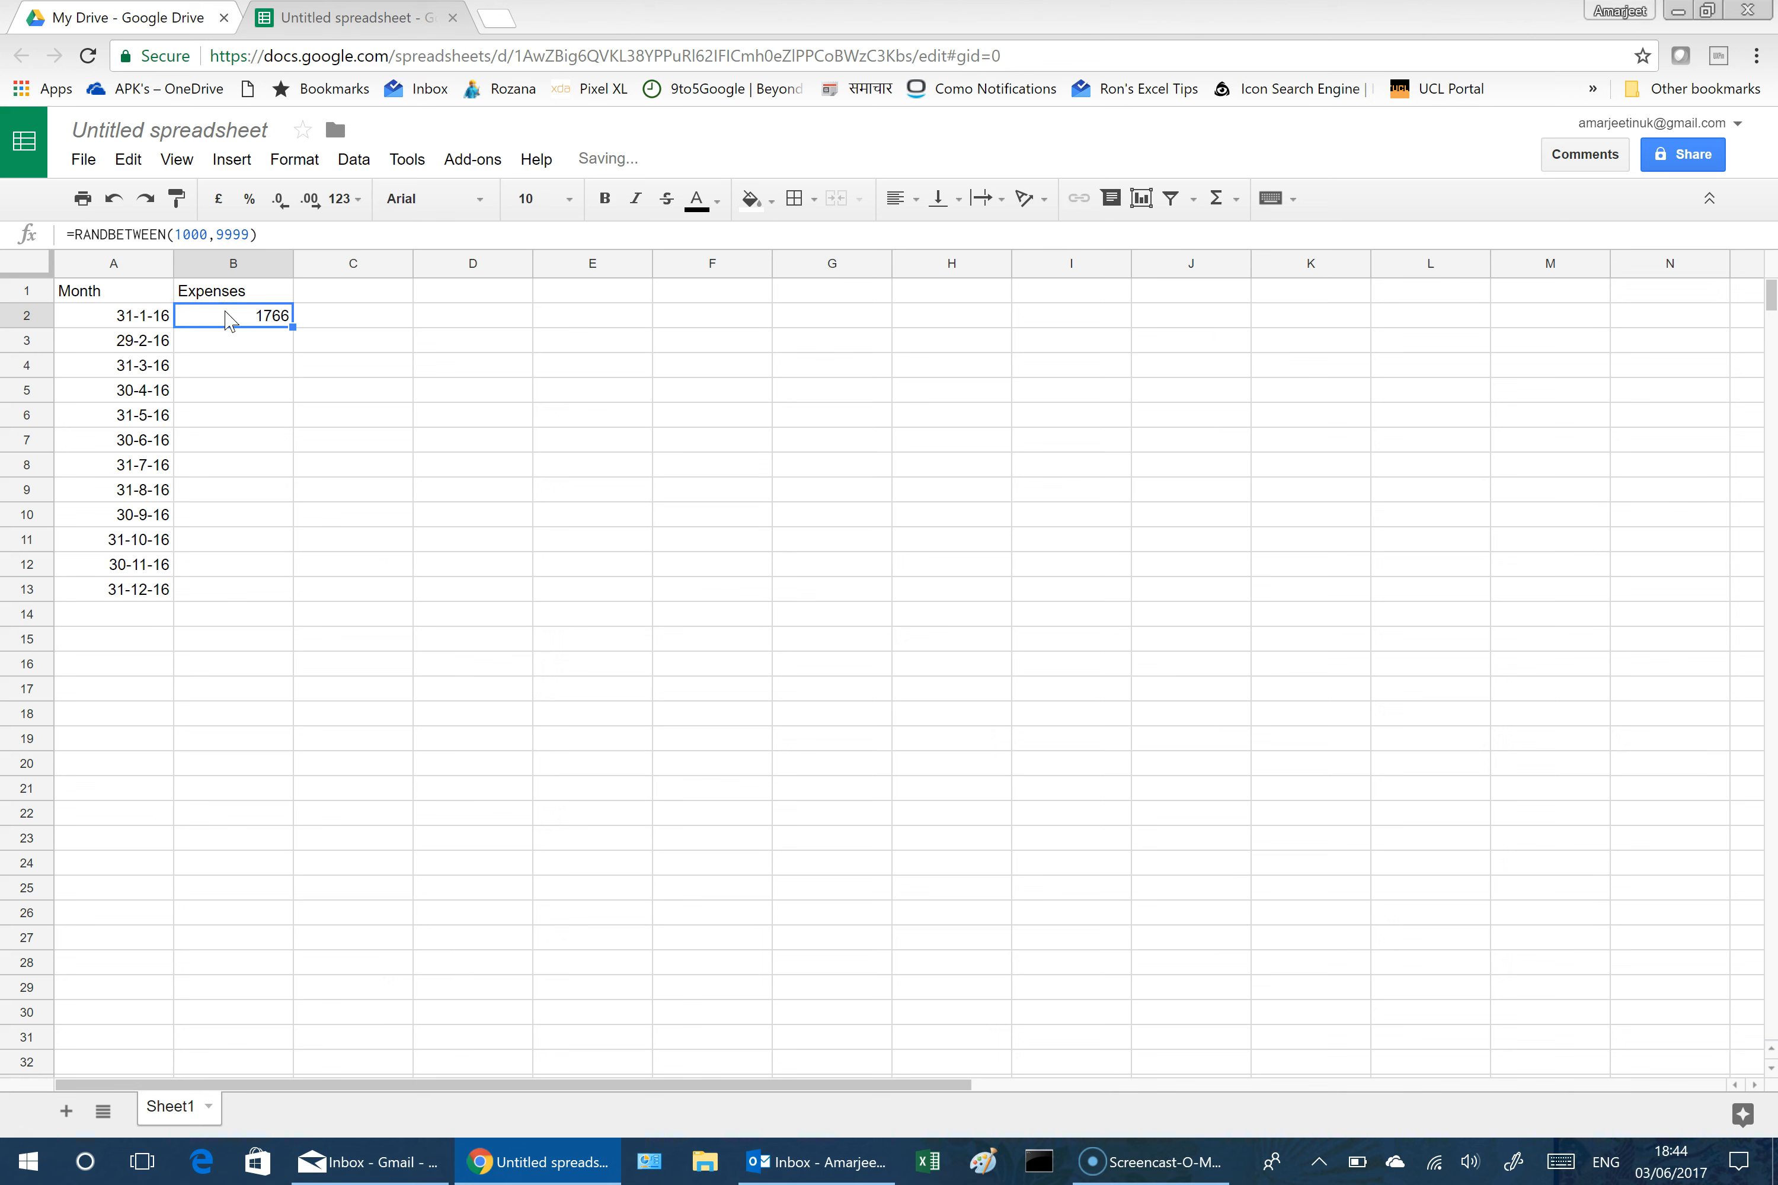
left_click_drag(292, 327, 270, 587)
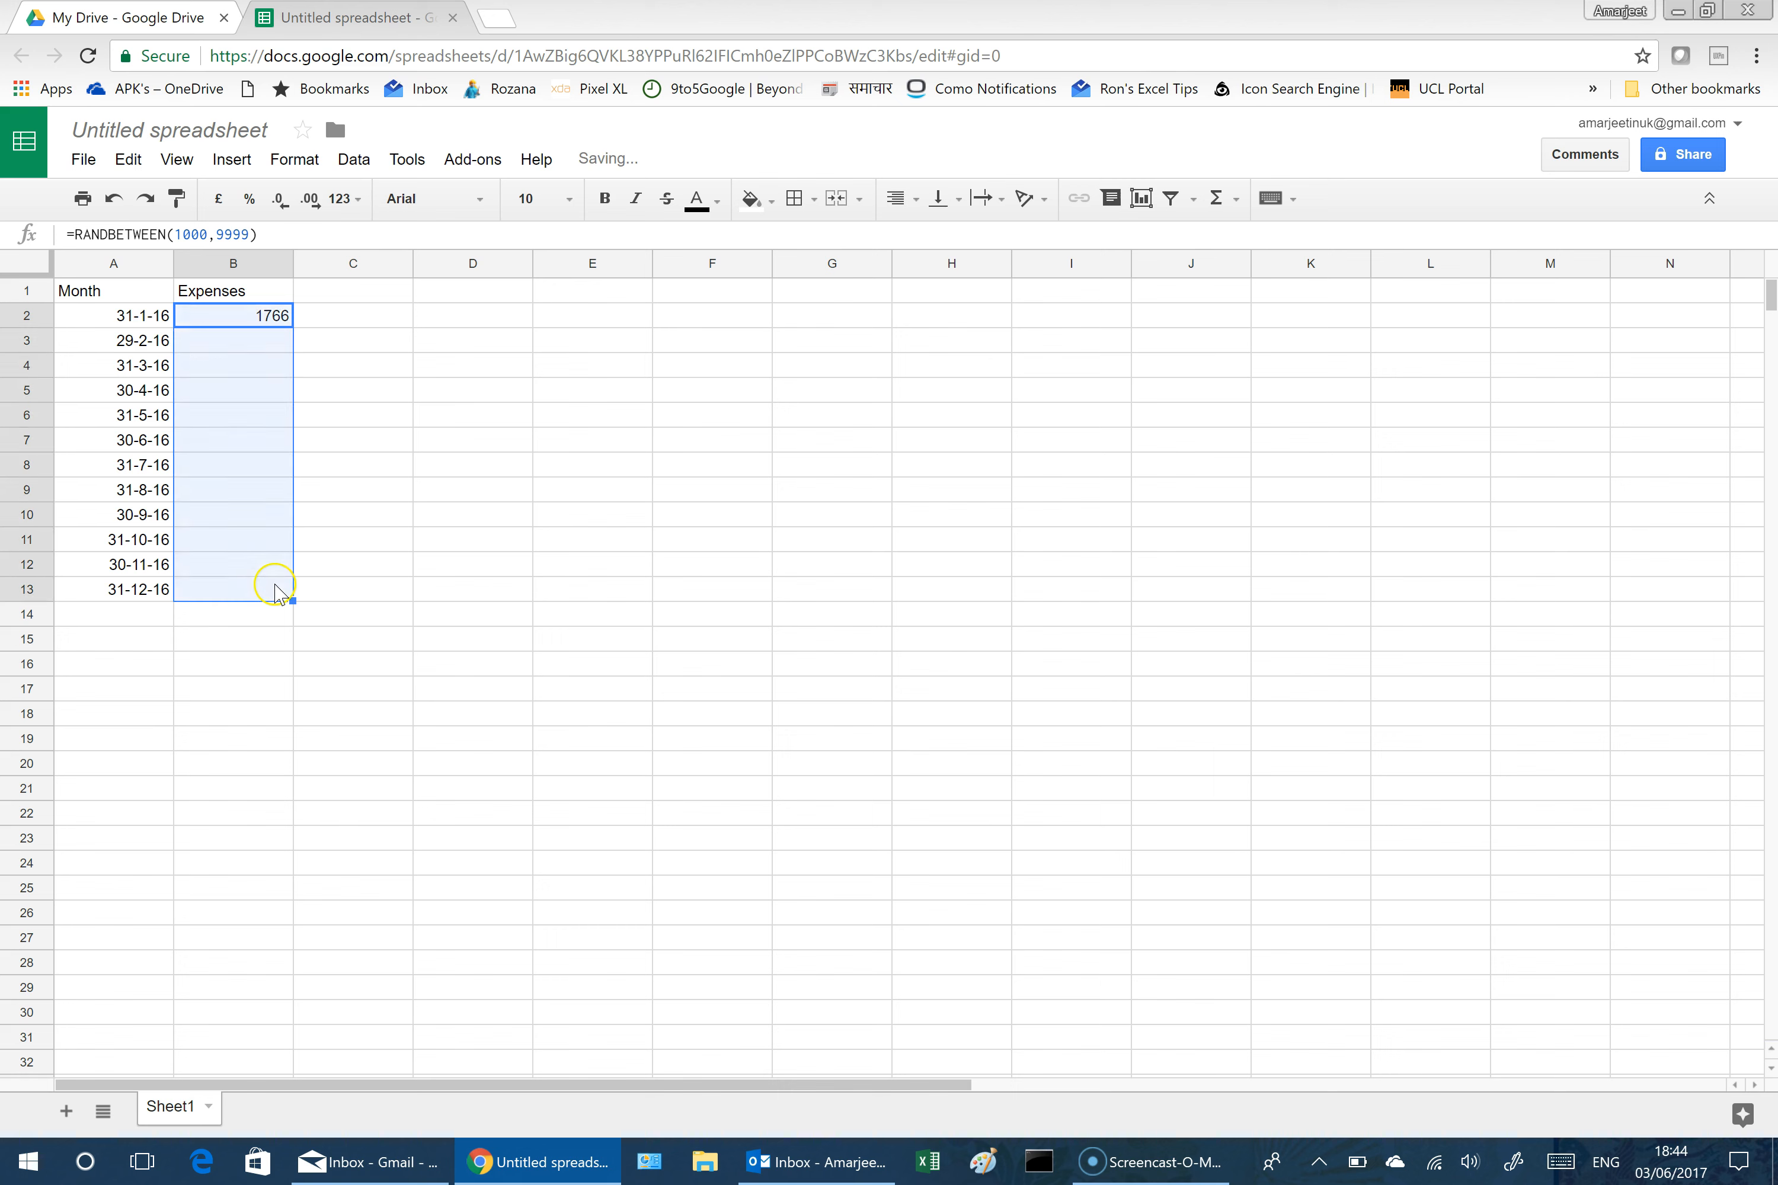
Step: Replace the random-number formulas in B2:B13 with their values only, and format column B as pound currency
right_click(243, 390)
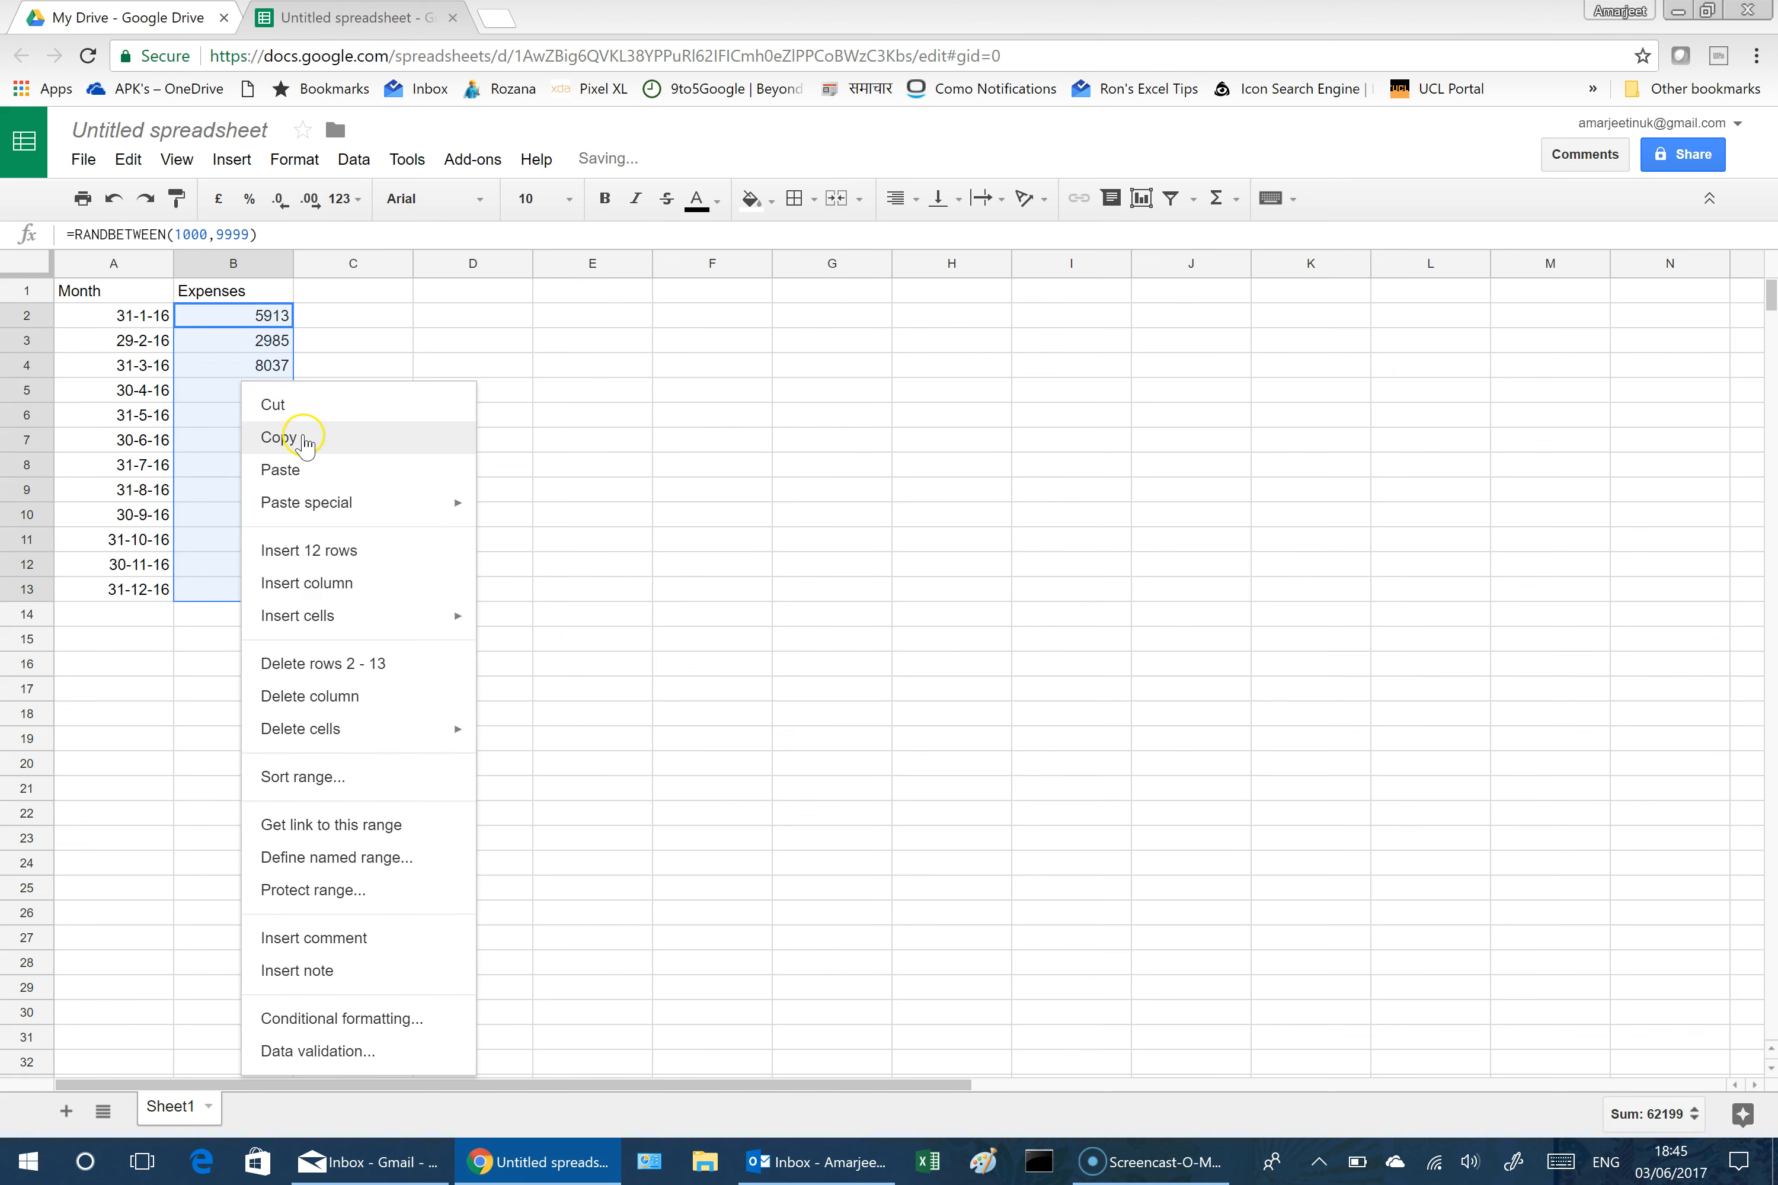
left_click(295, 437)
right_click(245, 330)
mouse_move(428, 452)
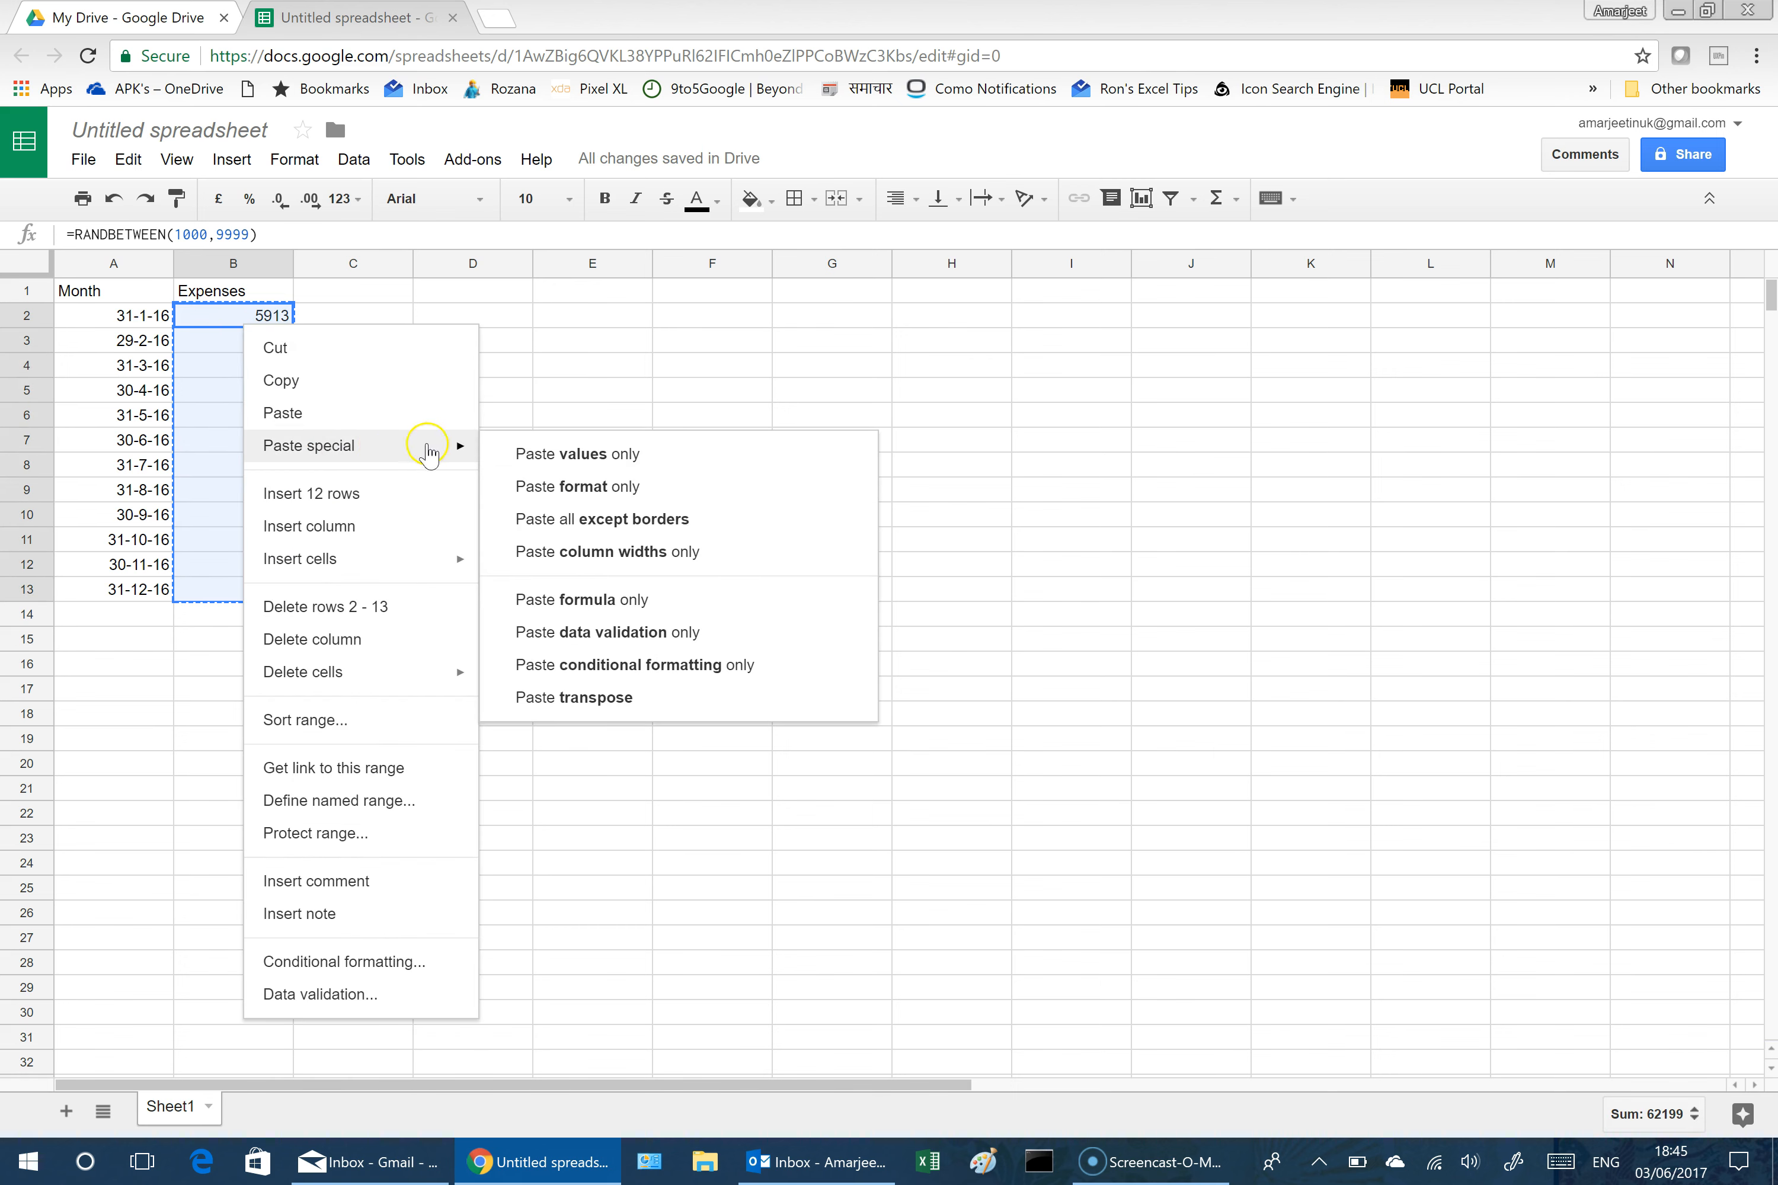
left_click(528, 454)
left_click(234, 264)
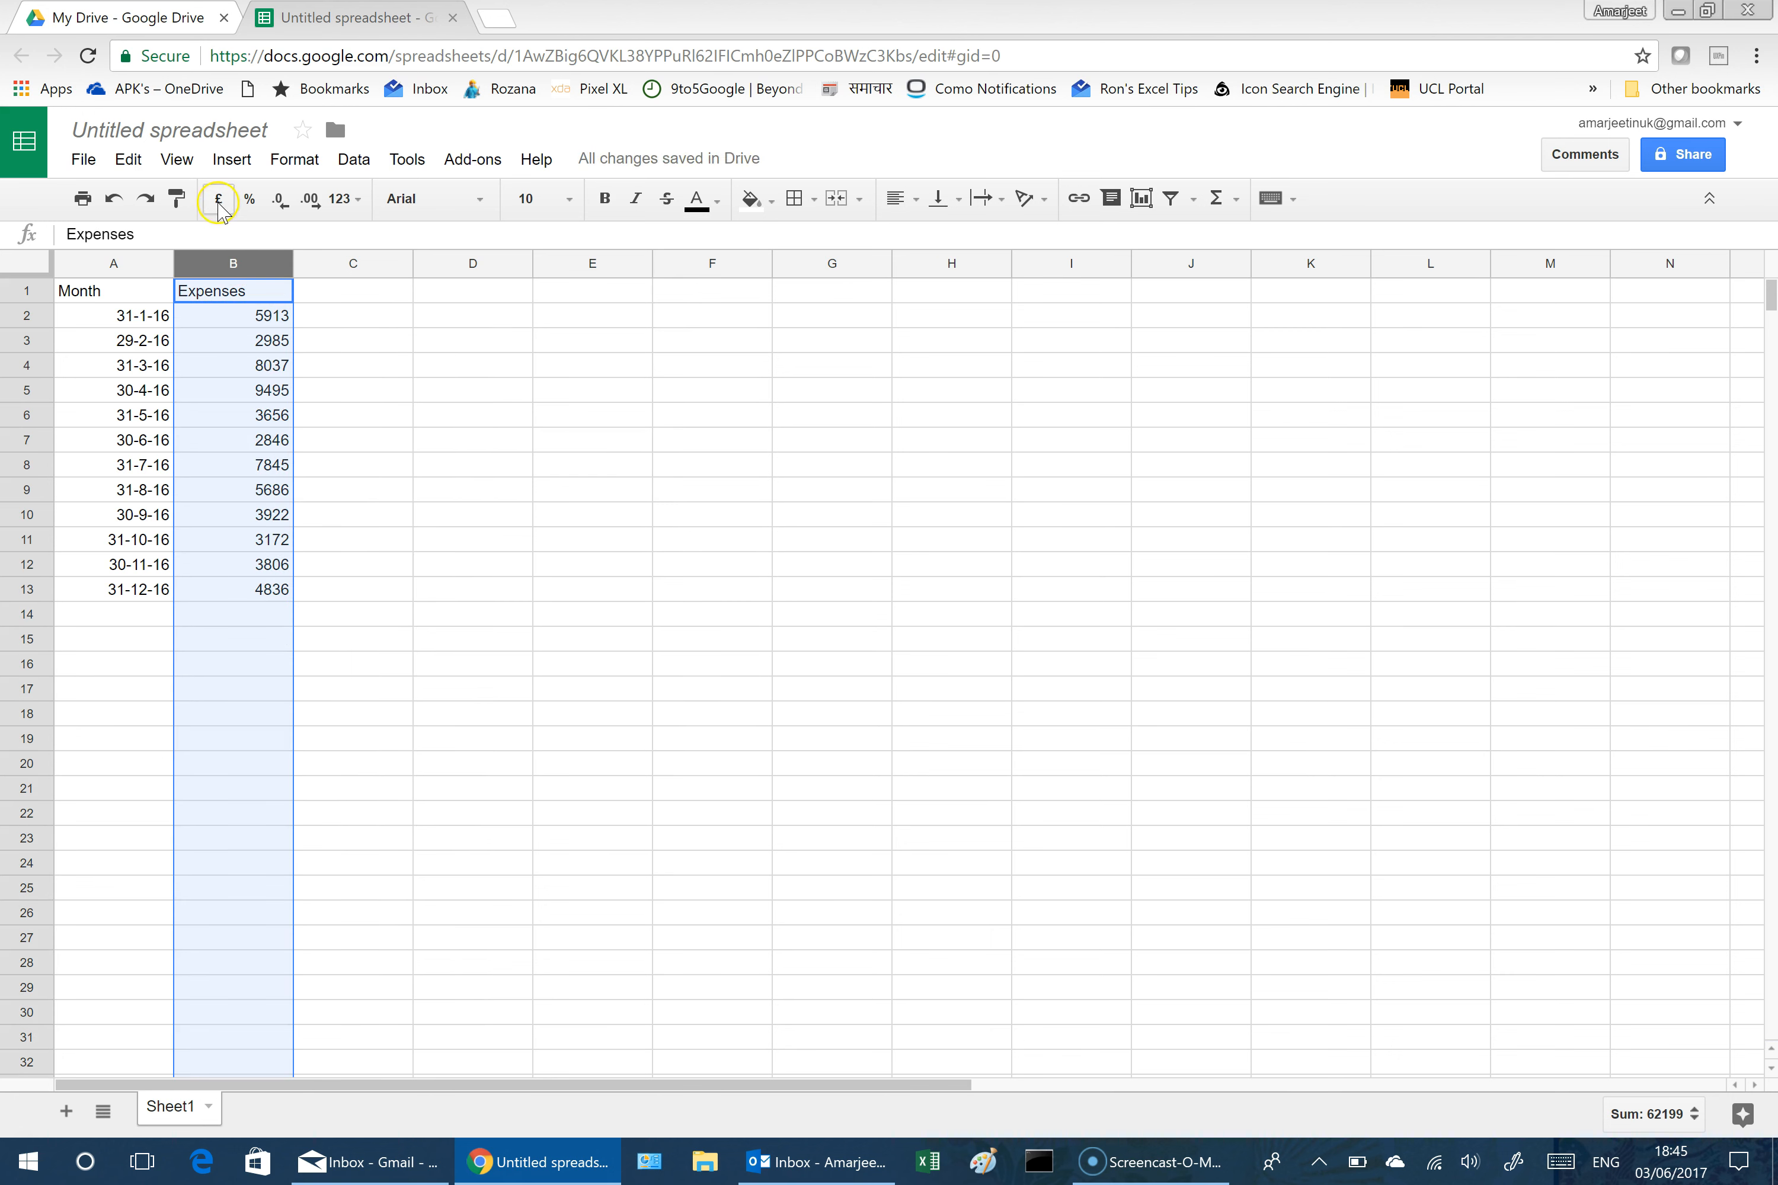
left_click(218, 198)
Step: Give the header cells A1:B1 a yellow fill, centre their text and make it bold
left_click_drag(144, 292, 229, 295)
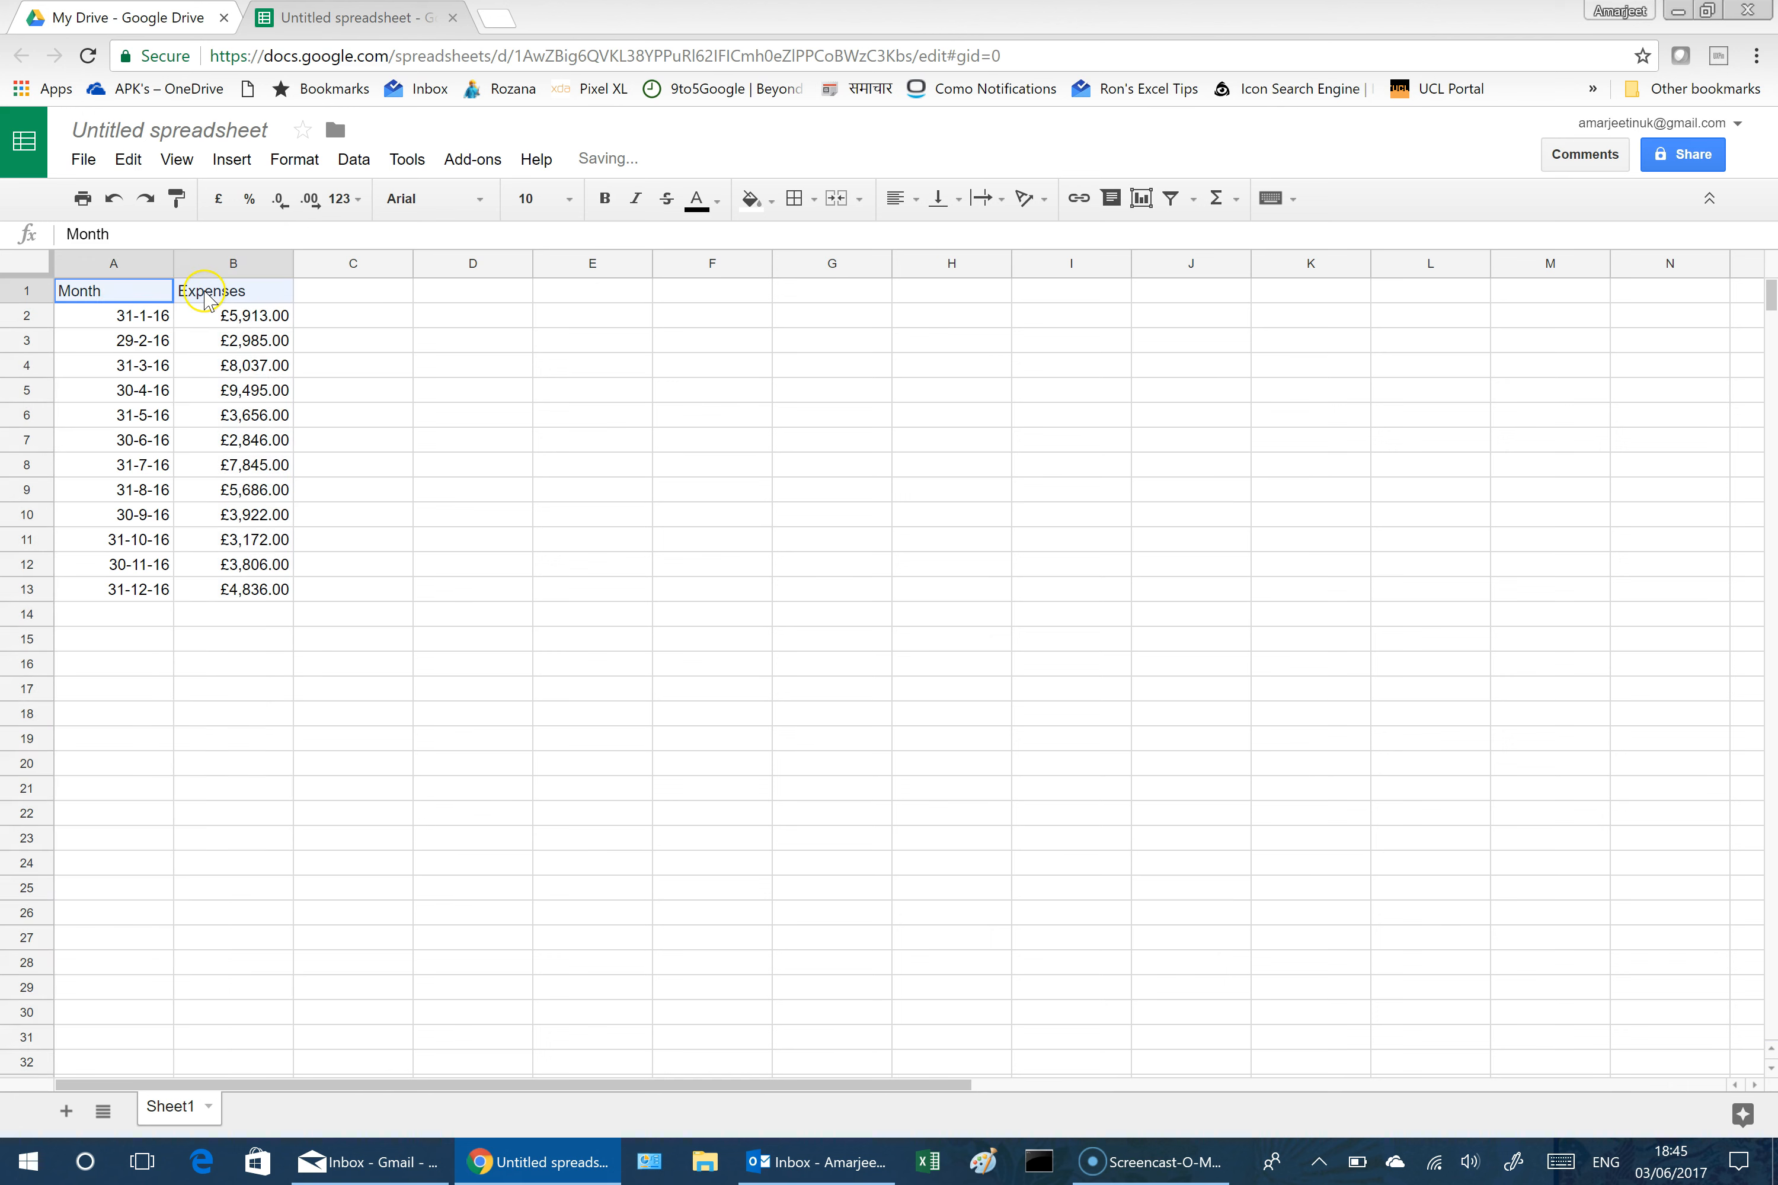
left_click(752, 198)
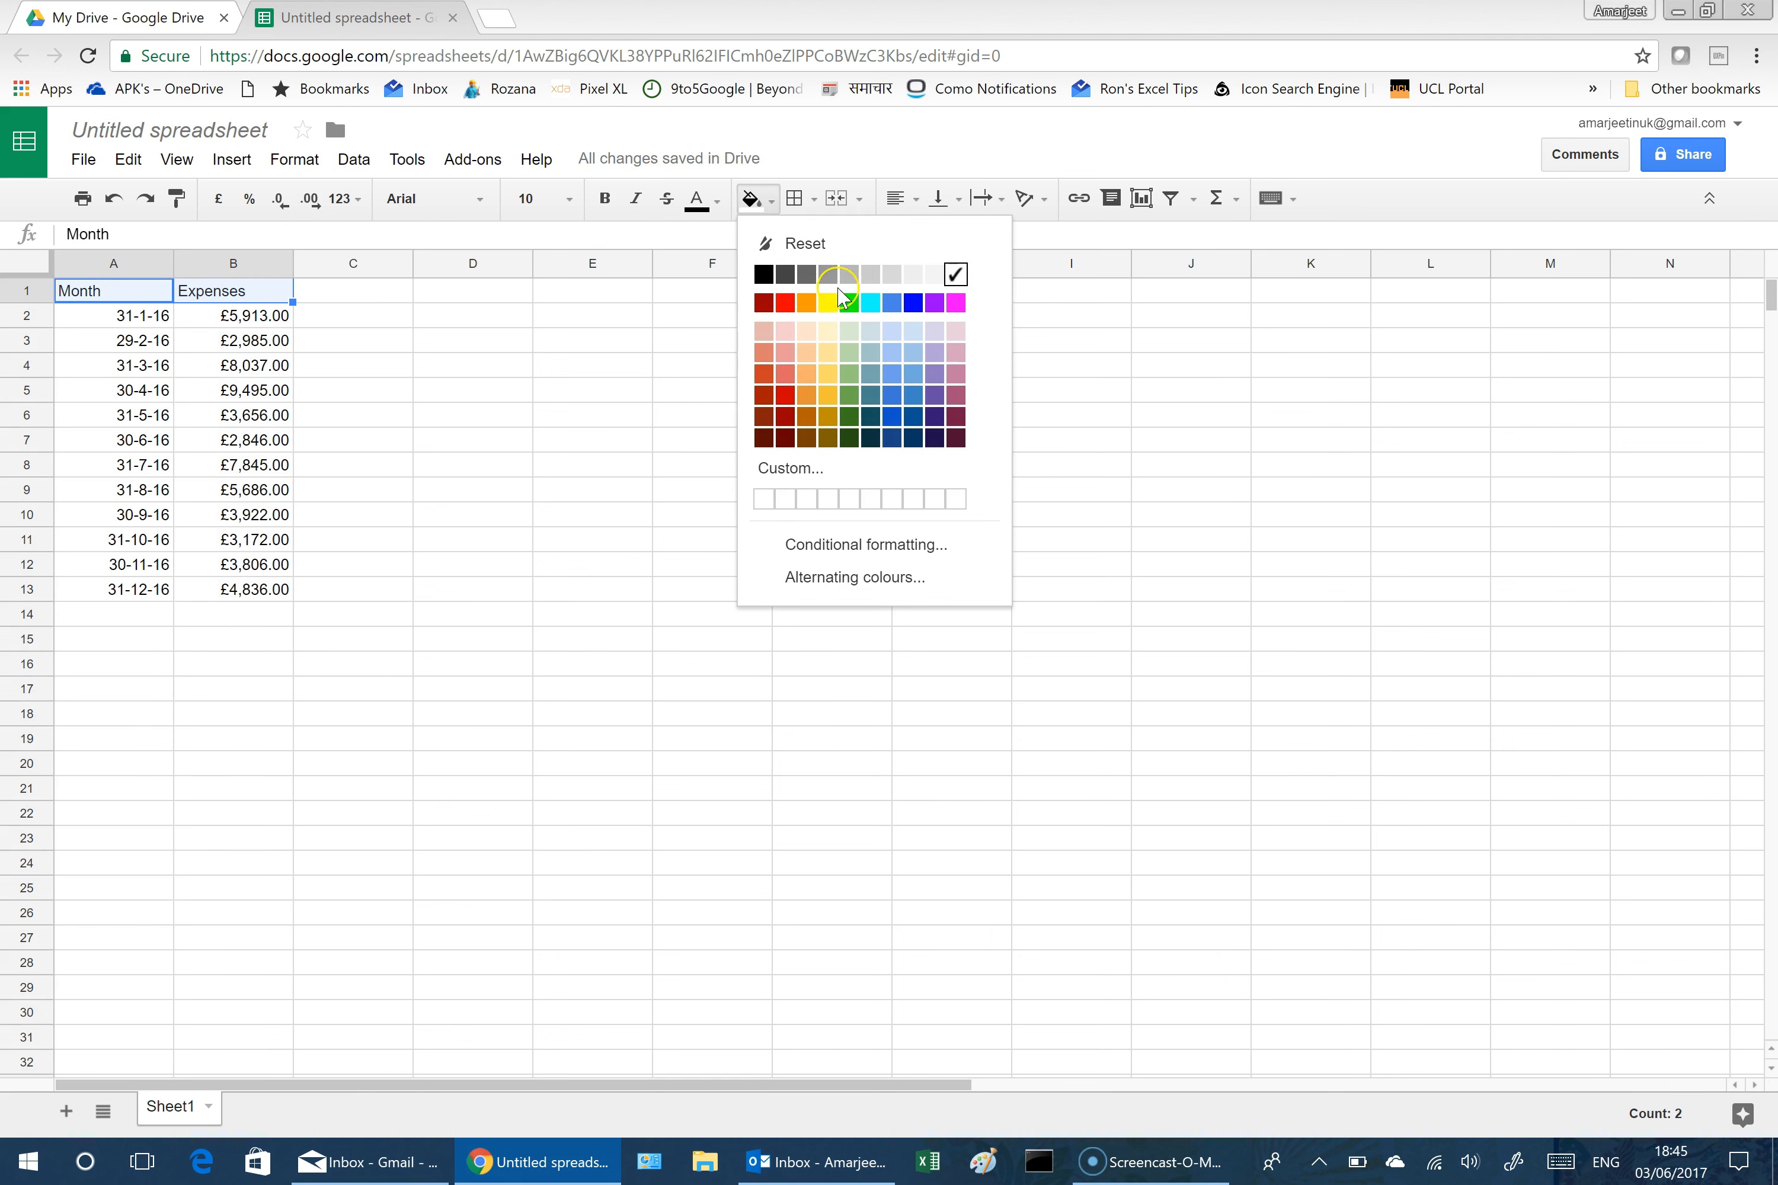
left_click(836, 300)
left_click(896, 198)
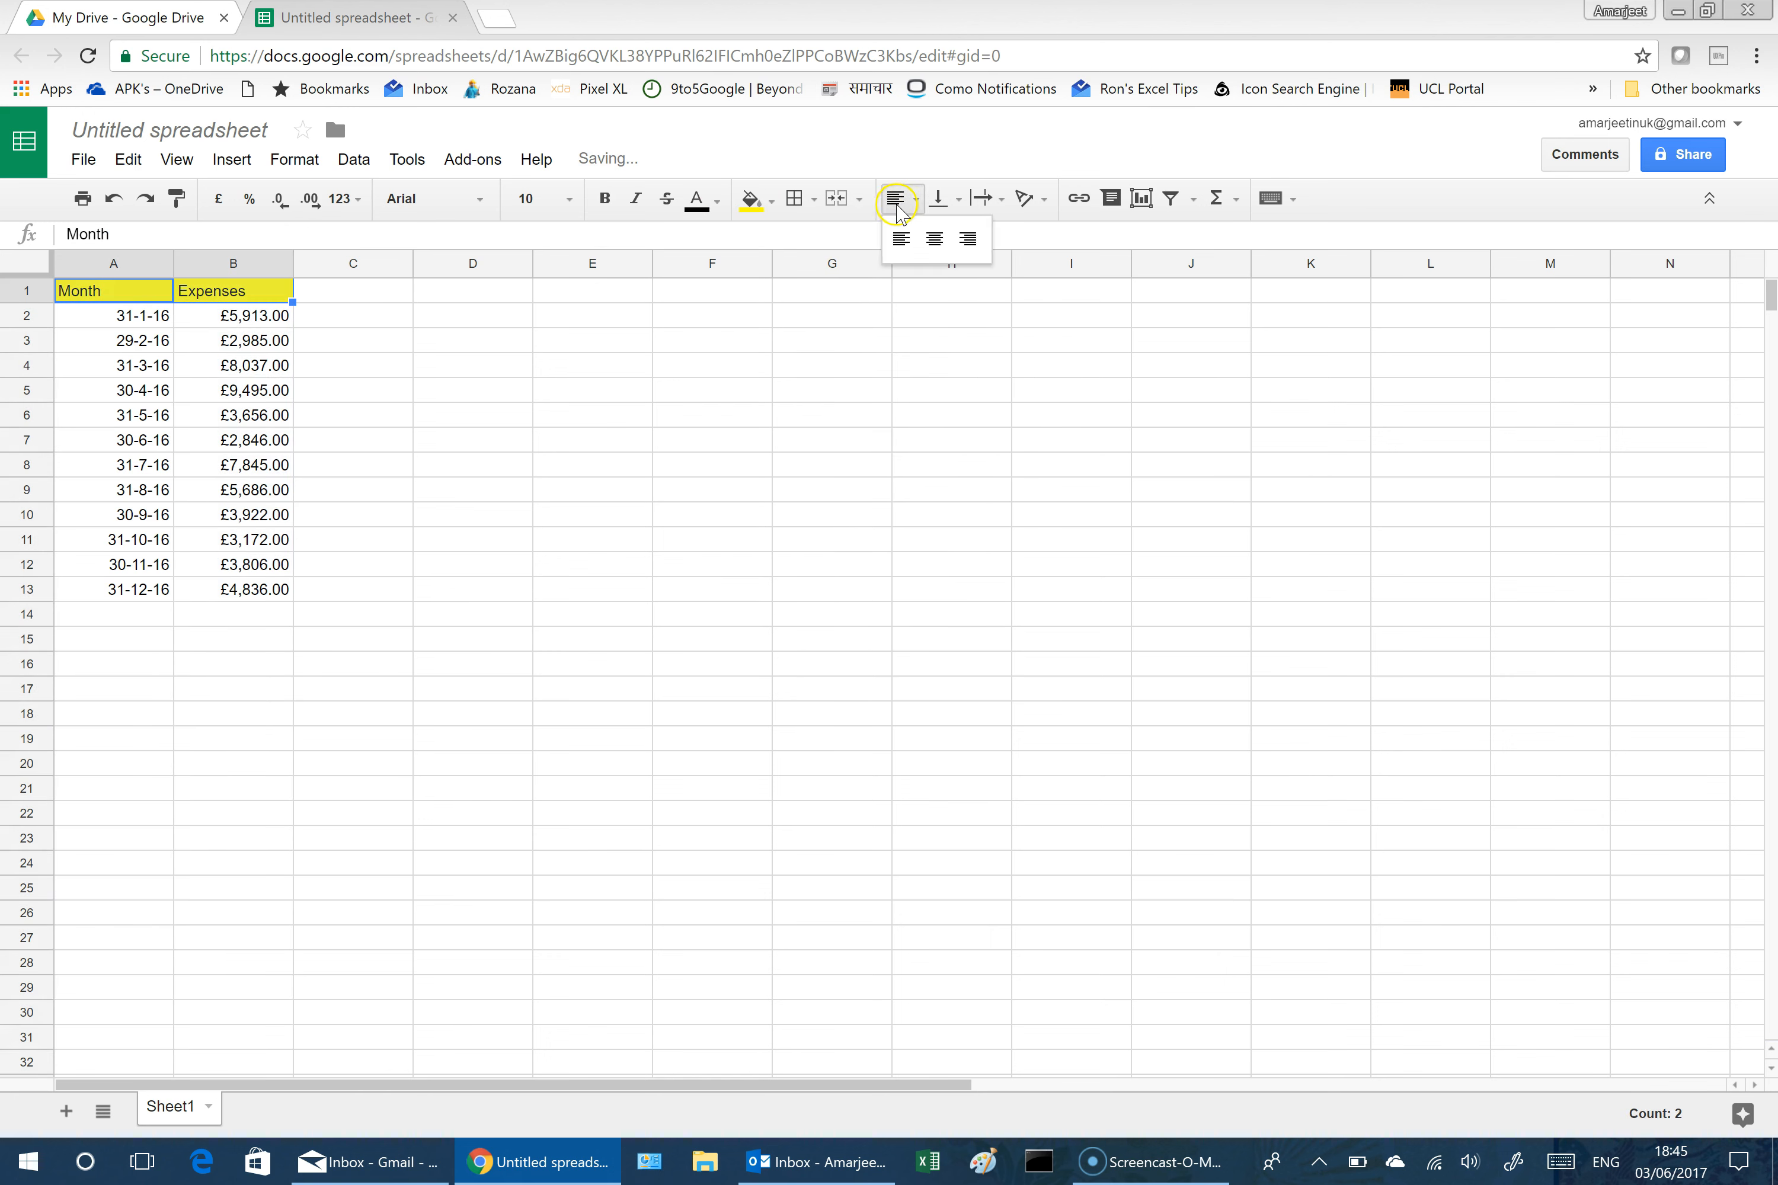
left_click(938, 237)
left_click(604, 198)
Step: Total the monthly expenses B2:B13 in cell B14 with a SUM formula
left_click(241, 619)
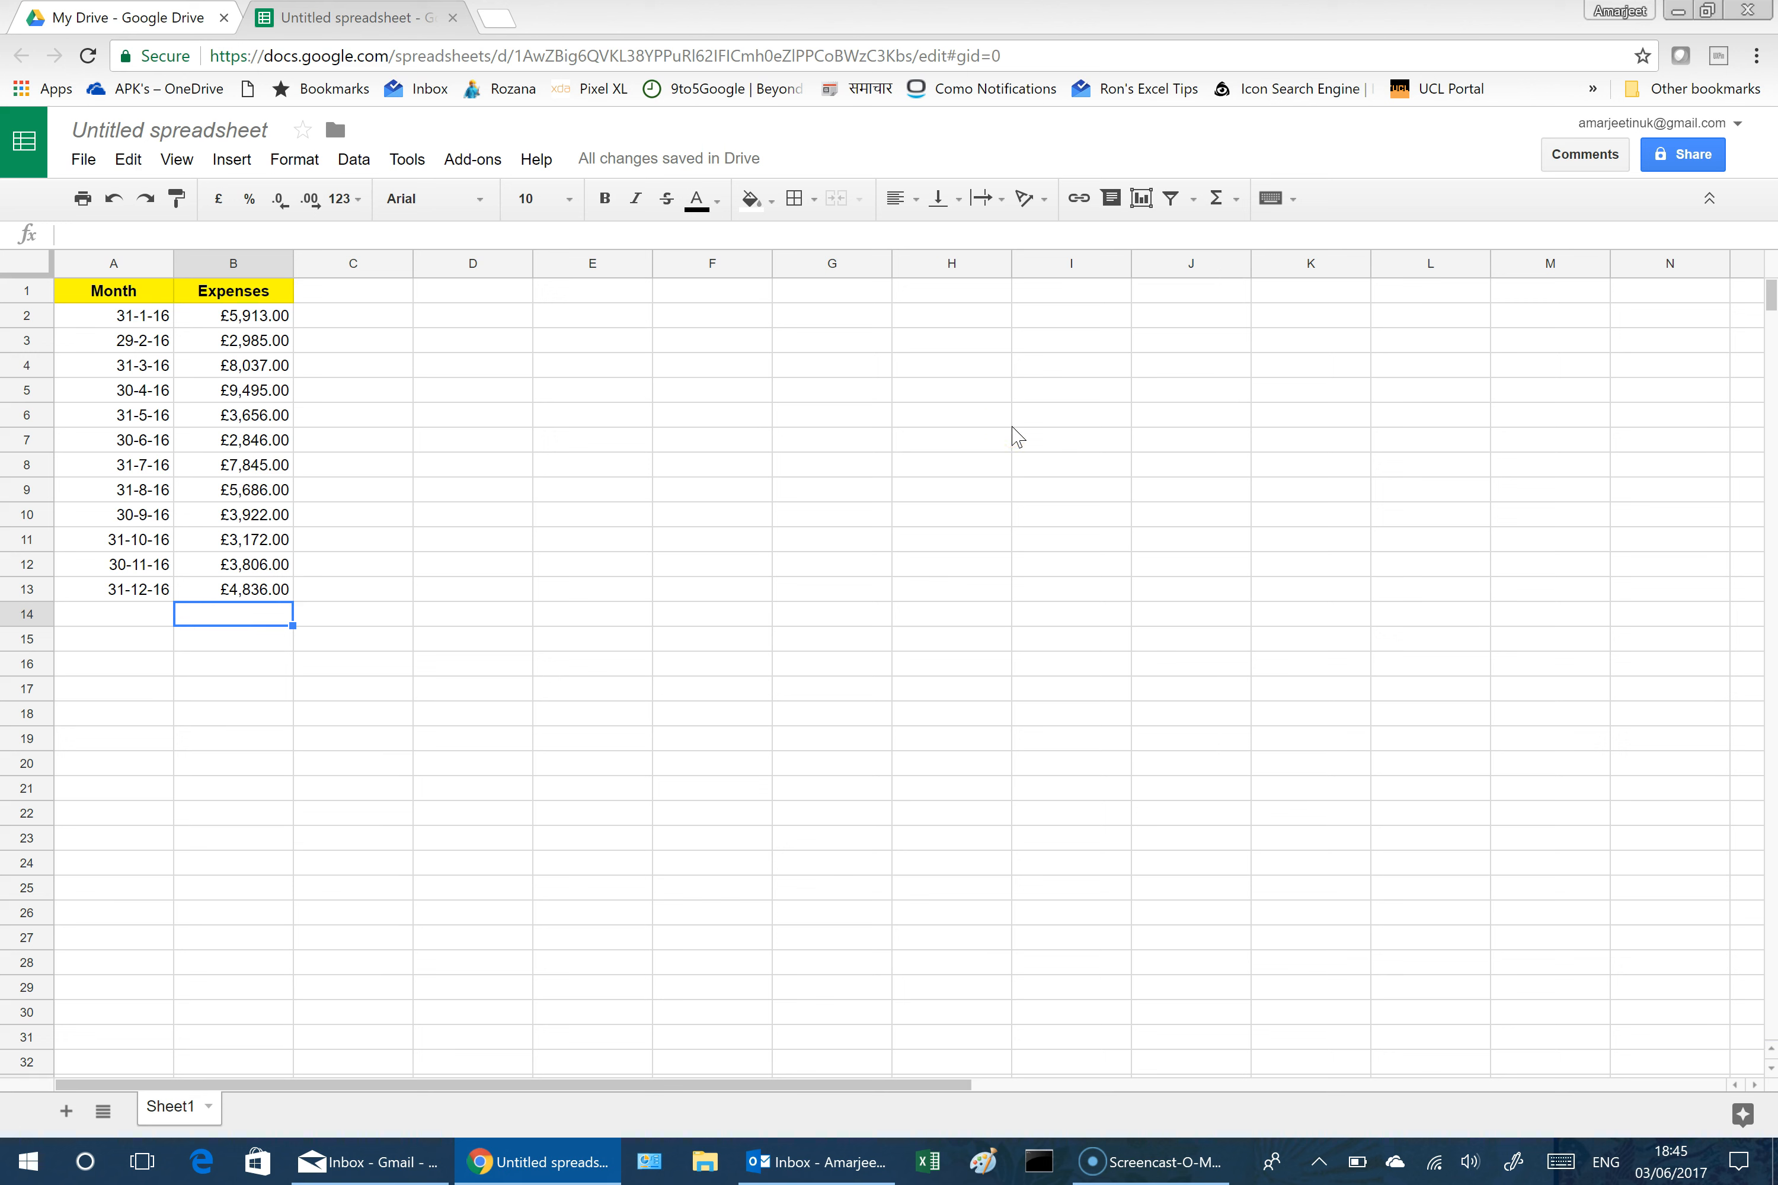
type("=sum(")
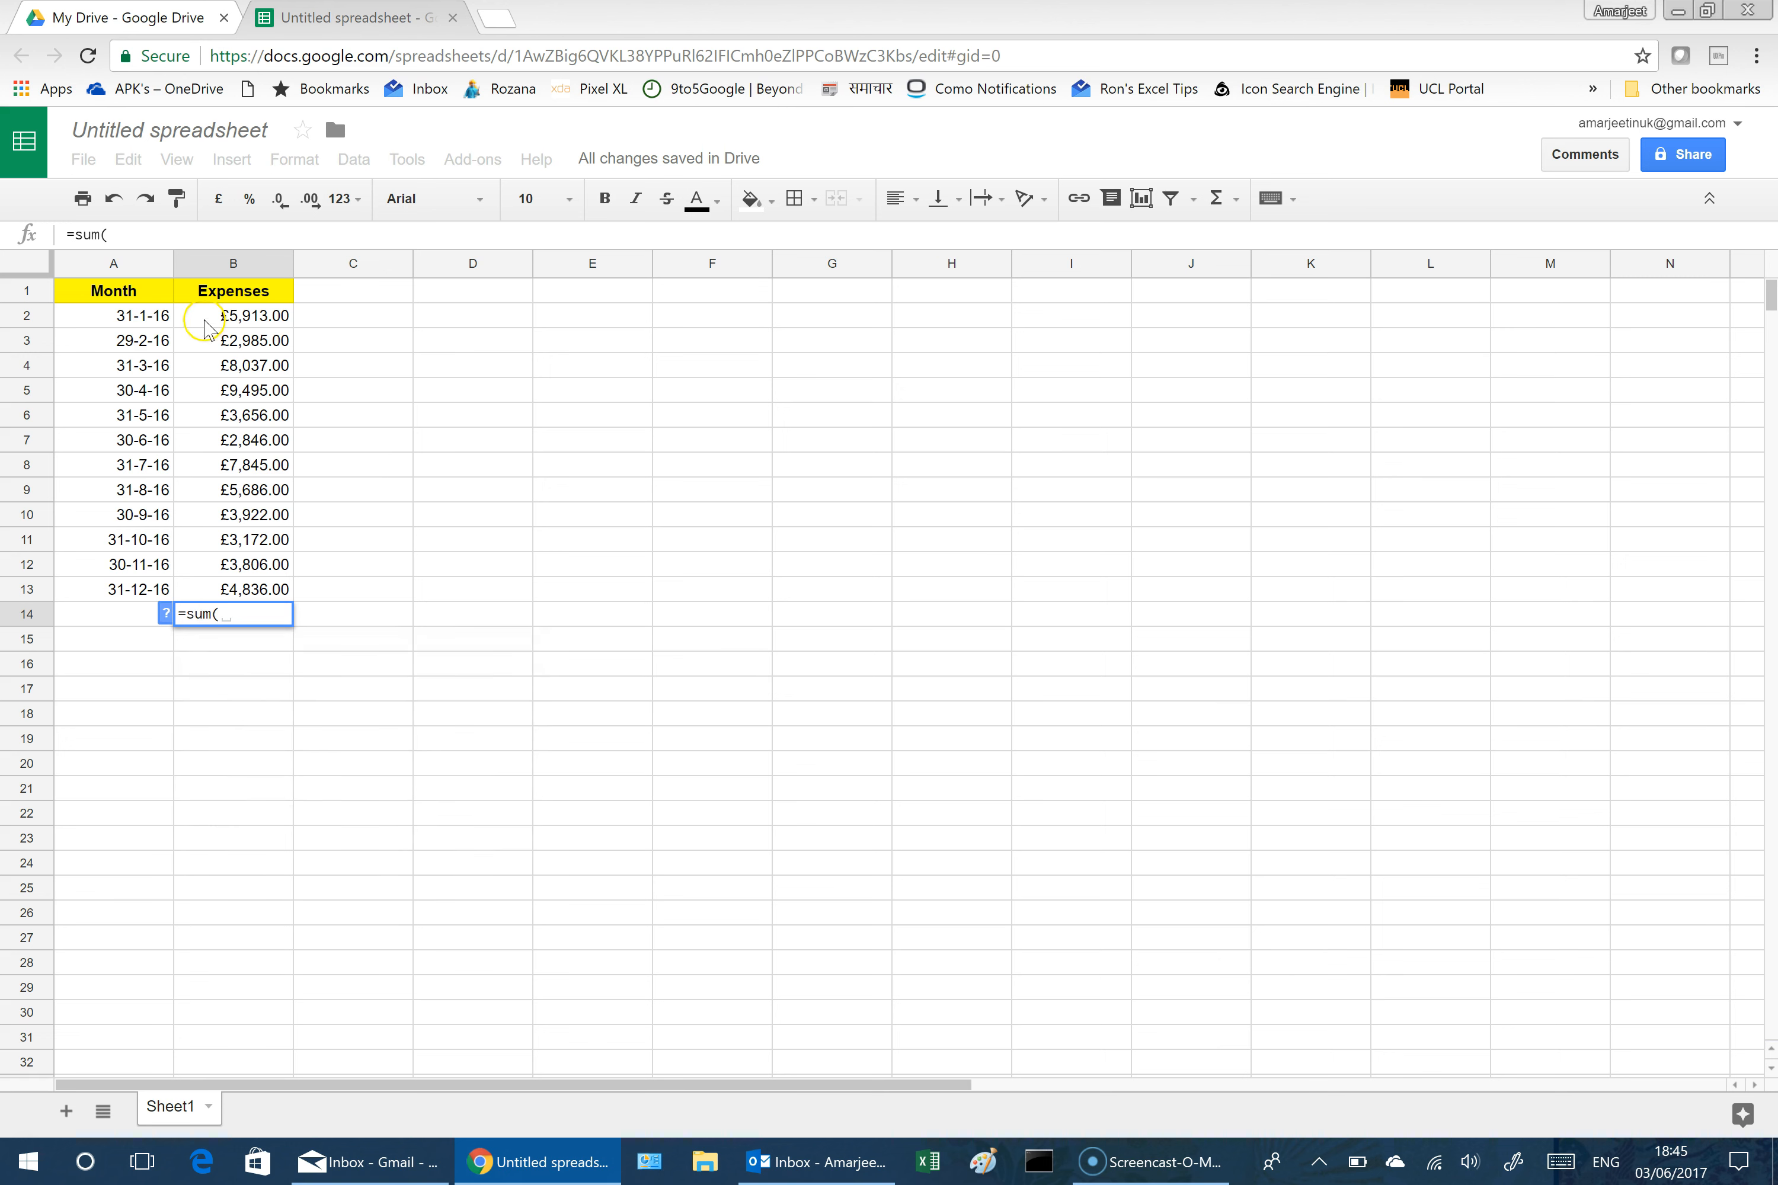
left_click_drag(206, 317, 208, 581)
key("Return")
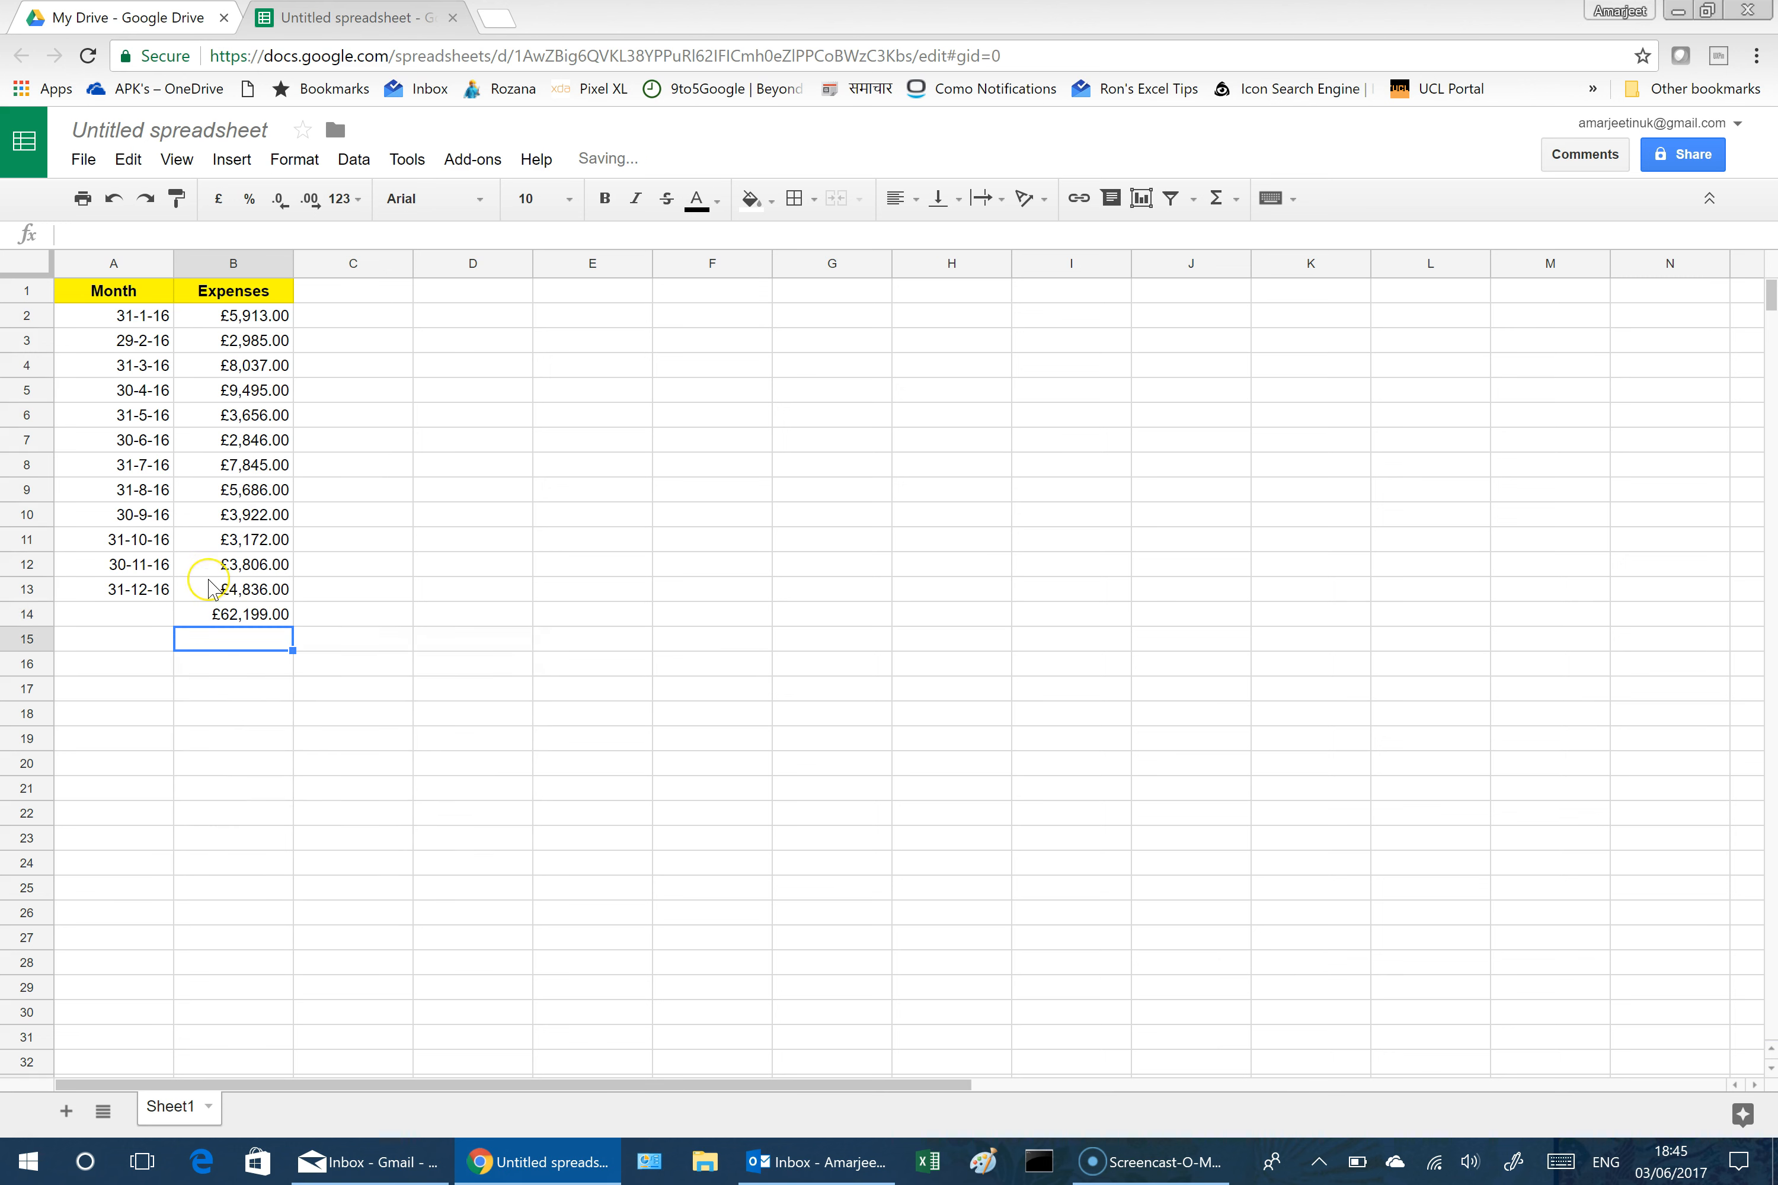